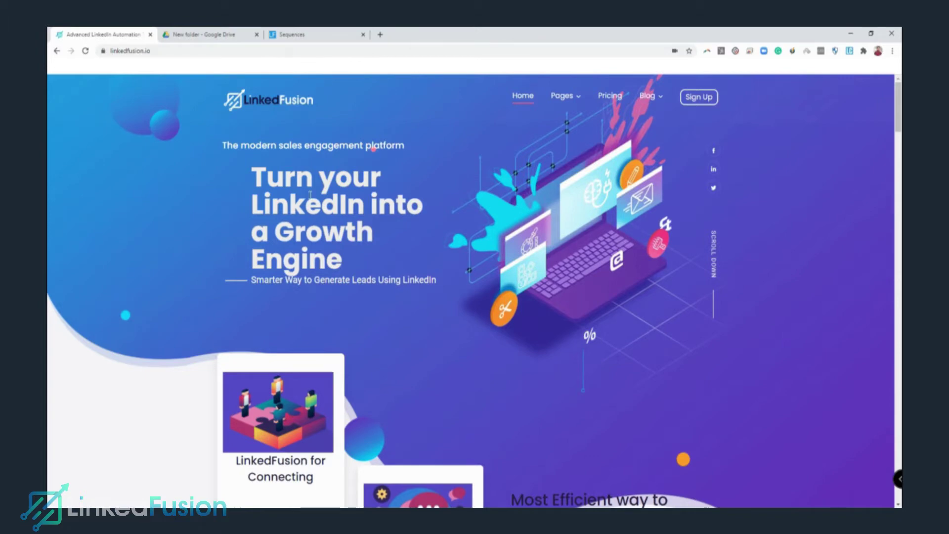
Step: Switch from LinkedFusion to the empty 'New folder' Google Drive tab
click(184, 34)
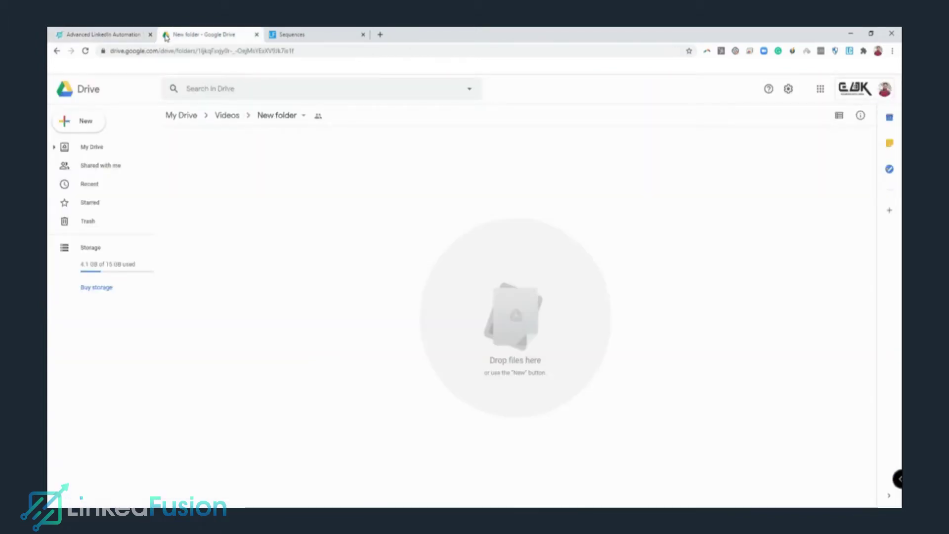
Step: Create a blank Google Sheets spreadsheet inside the shared New folder
click(85, 126)
click(103, 199)
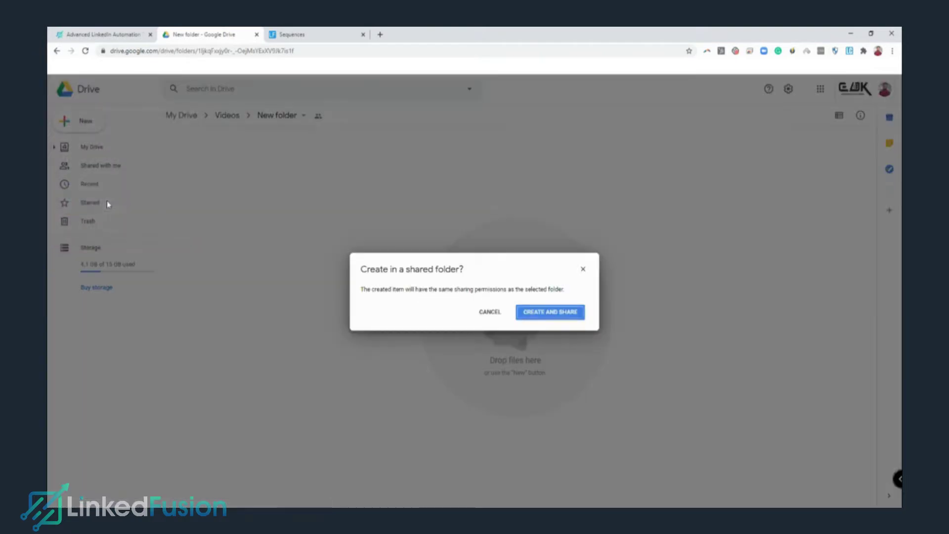
click(547, 316)
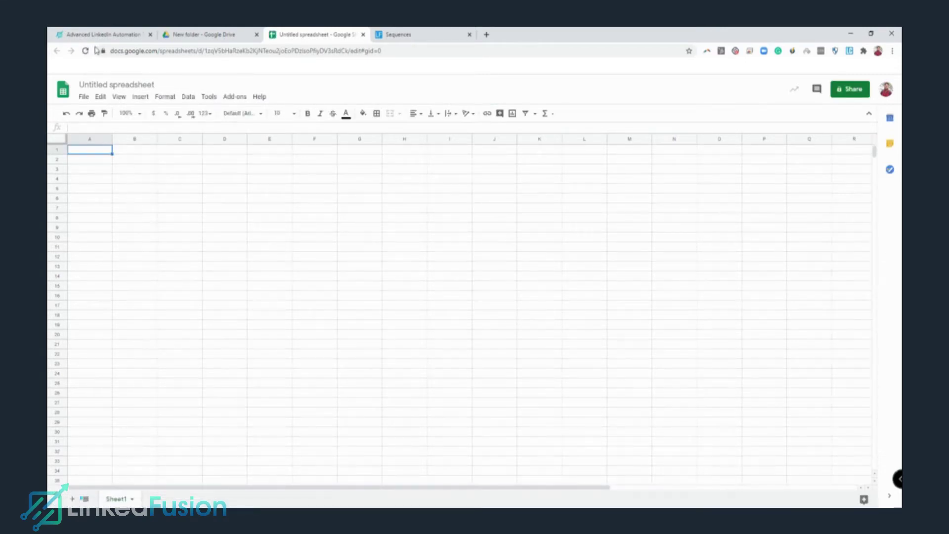
Step: Retitle the untitled spreadsheet 'CSV Upload 1'
click(114, 85)
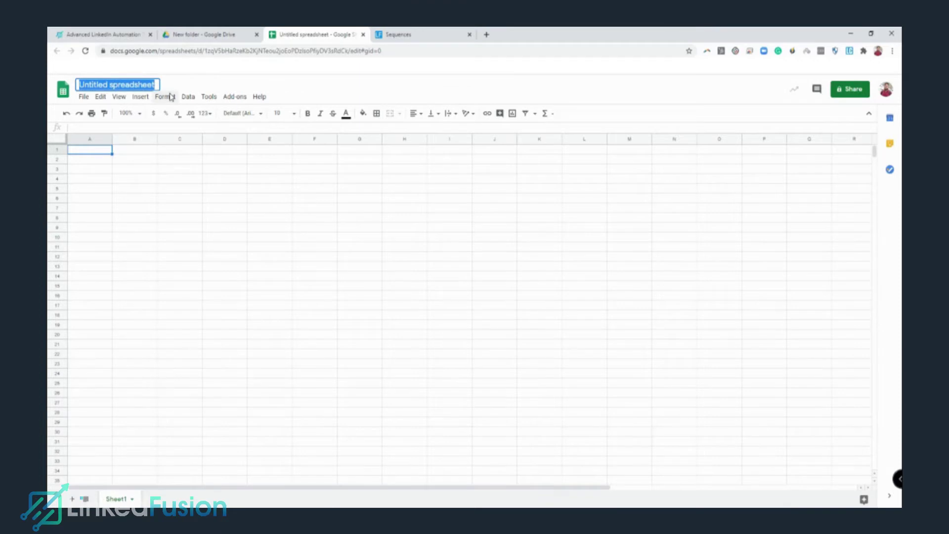
text(CSV)
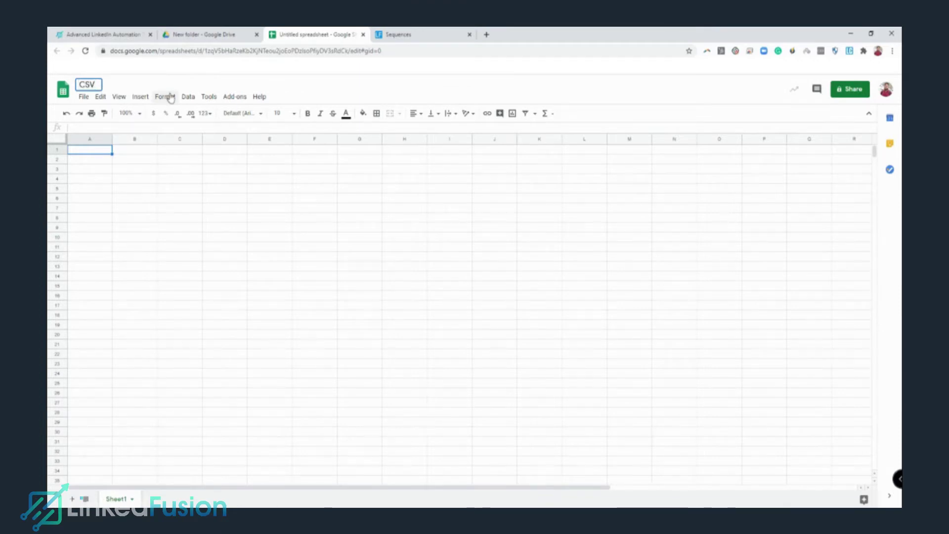
text( ()
text( Upload)
text( 1)
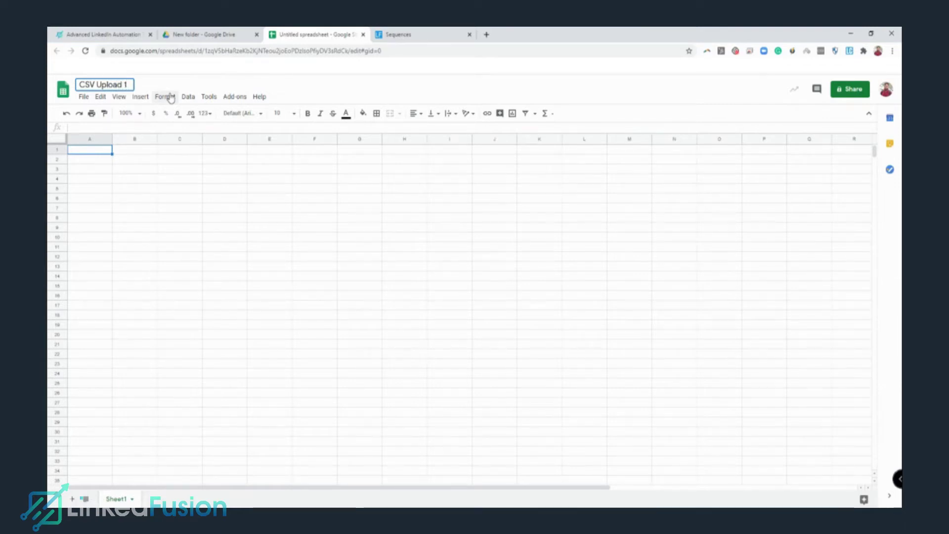
click(96, 180)
click(97, 154)
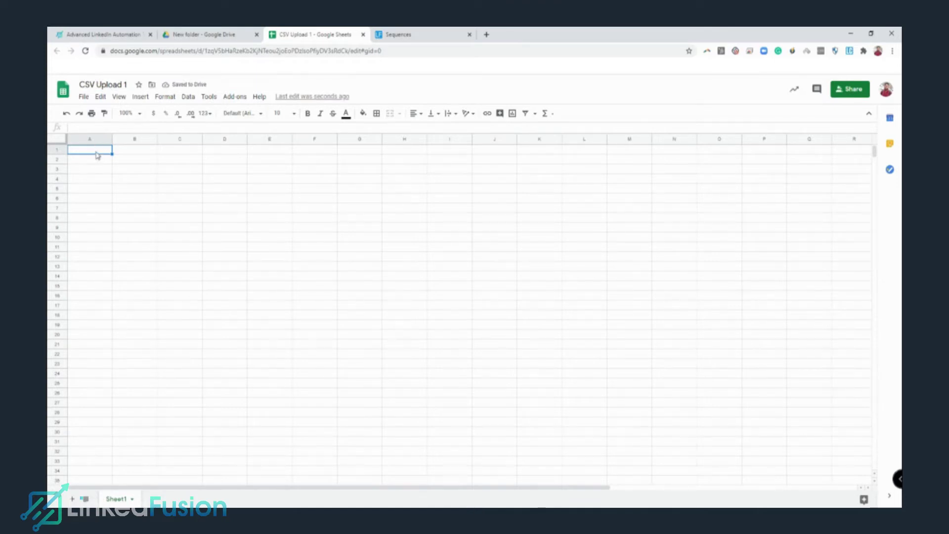
Step: Open LinkedIn in a new tab and search for 'marketing experts'
click(486, 35)
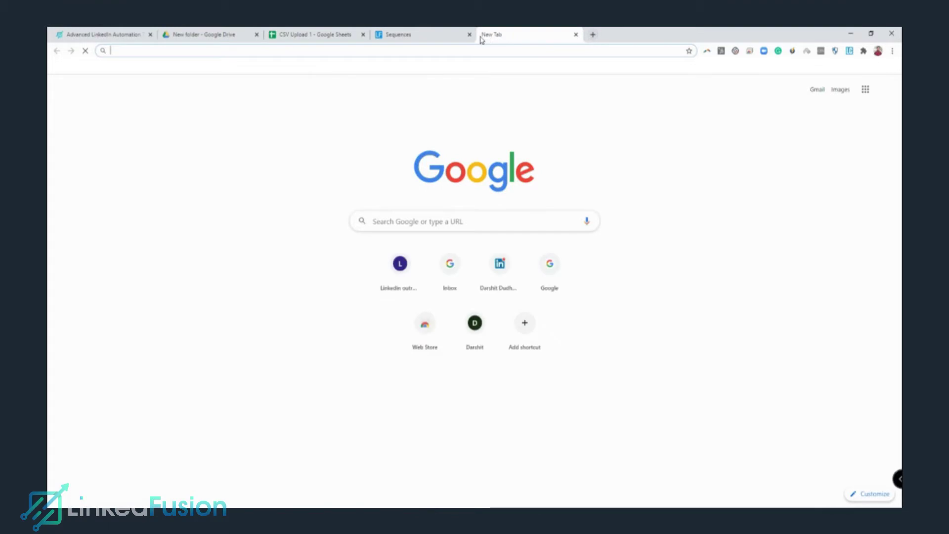
text(linked)
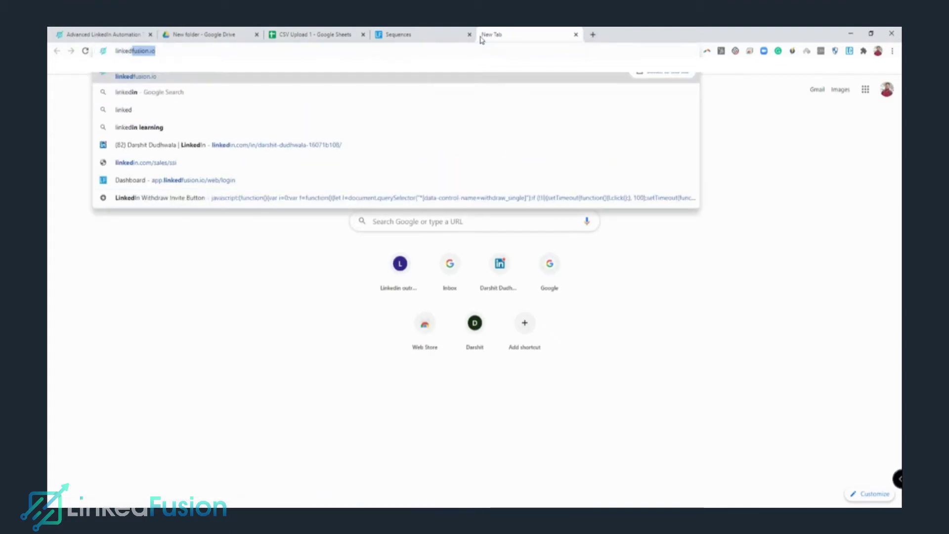
text(in)
key(Return)
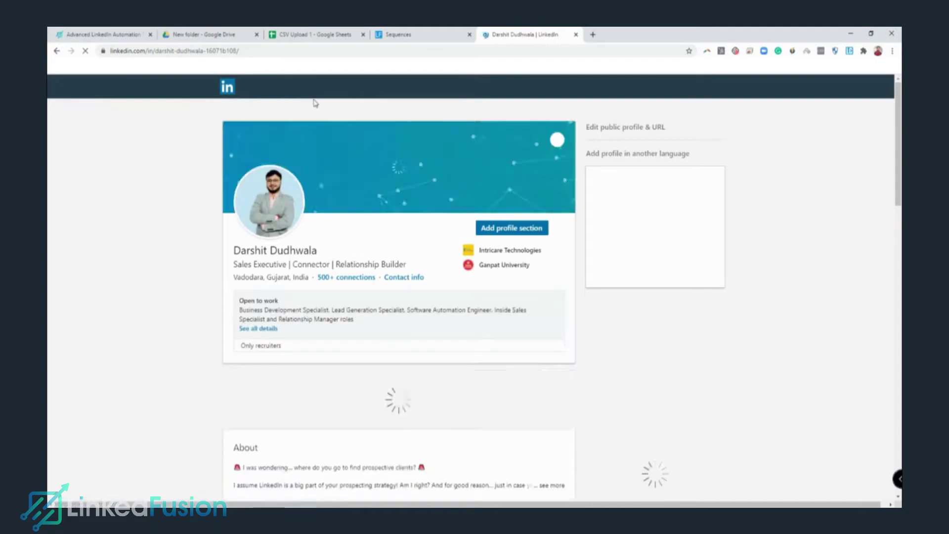
click(277, 92)
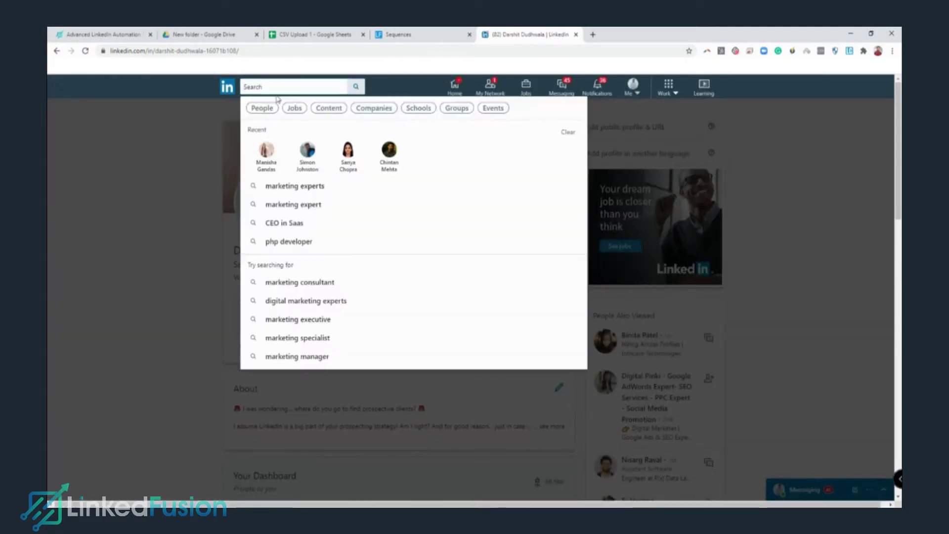
text(marketin)
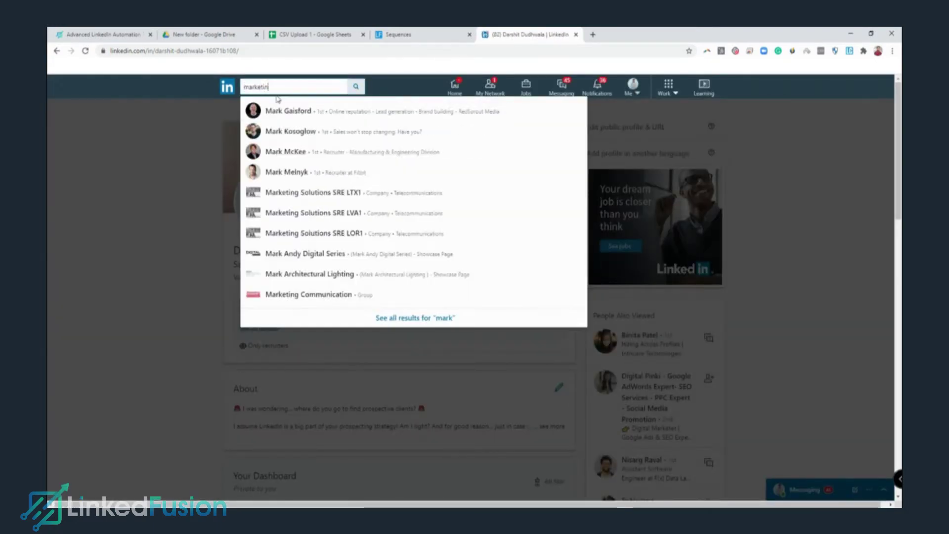
text(g experts)
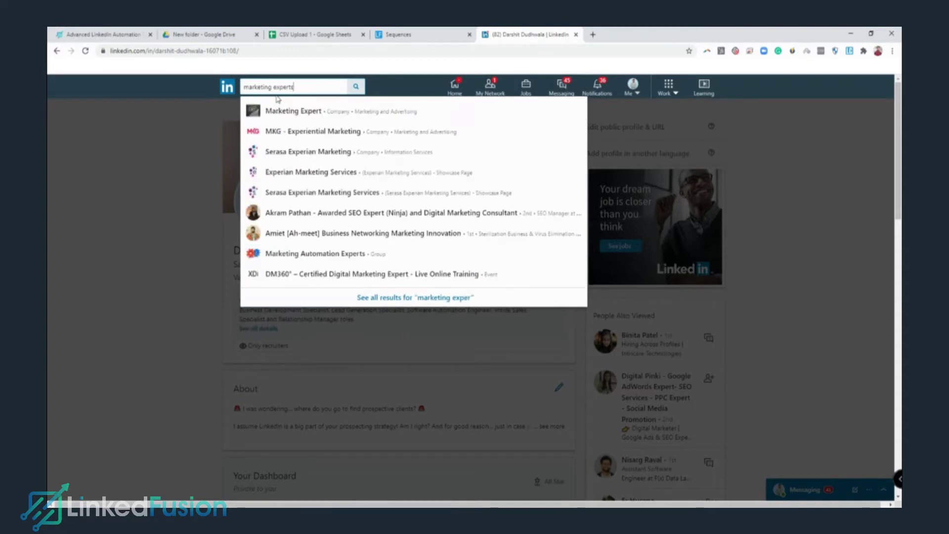
key(Return)
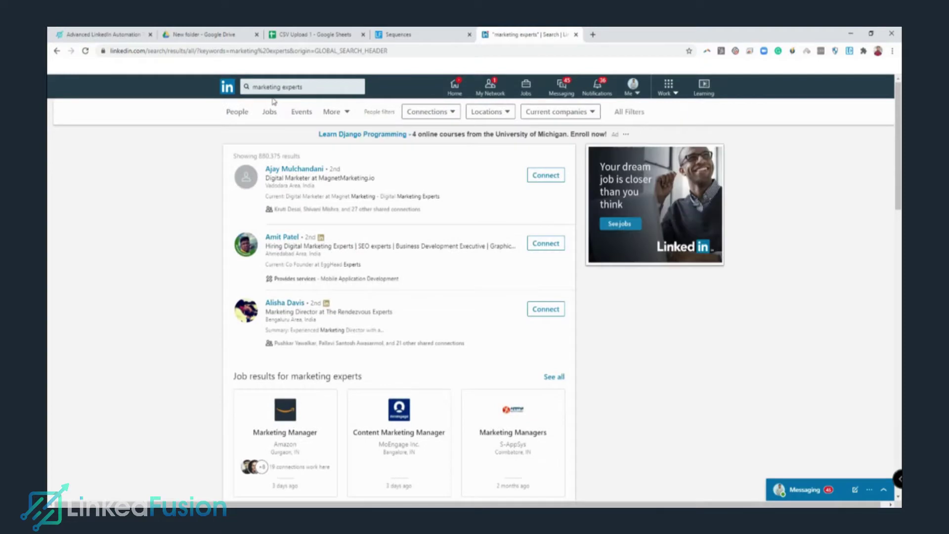
Step: Filter the results to People with 2nd and 3rd+ connections at Marketing Talent
click(242, 113)
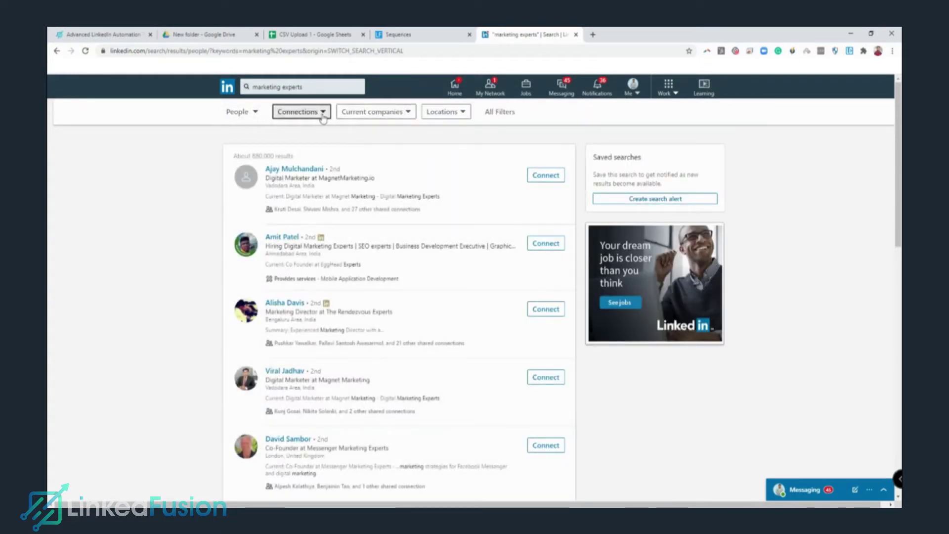
click(324, 116)
click(296, 151)
click(298, 166)
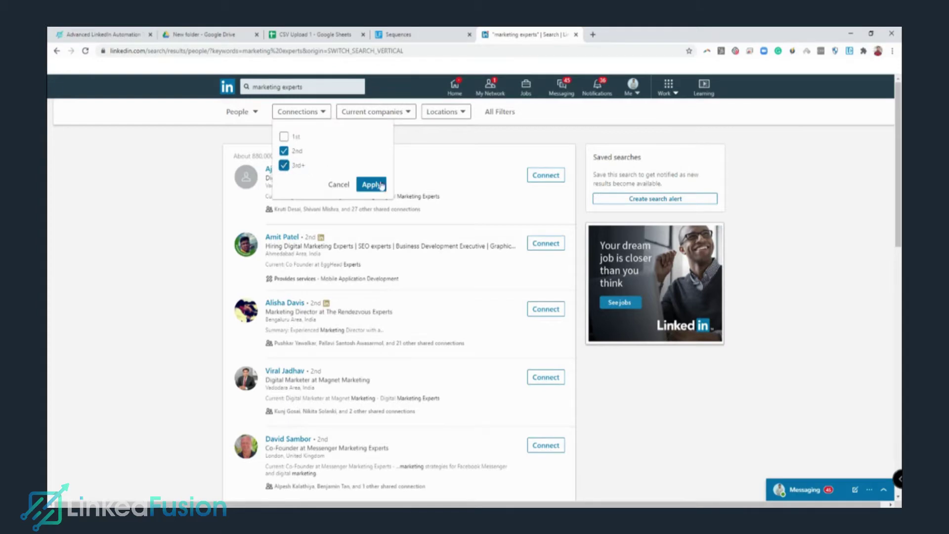
click(381, 186)
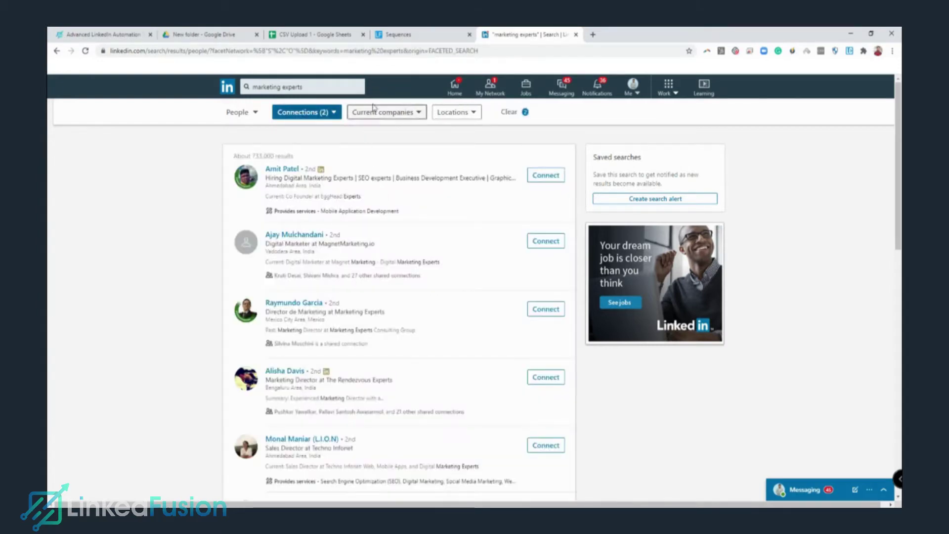
click(371, 111)
click(386, 225)
click(499, 243)
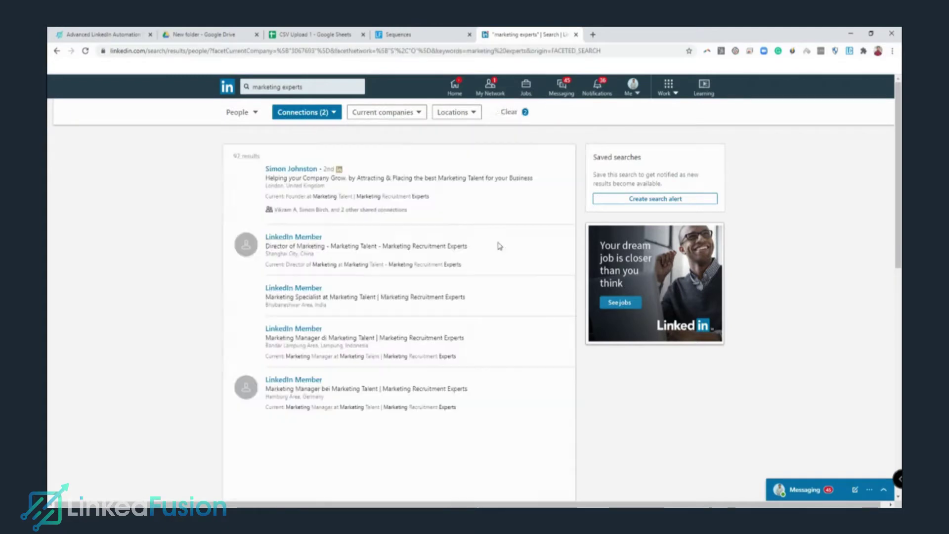
Step: Open the first result's profile in a new tab and copy its URL
right_click(300, 169)
click(326, 176)
click(607, 31)
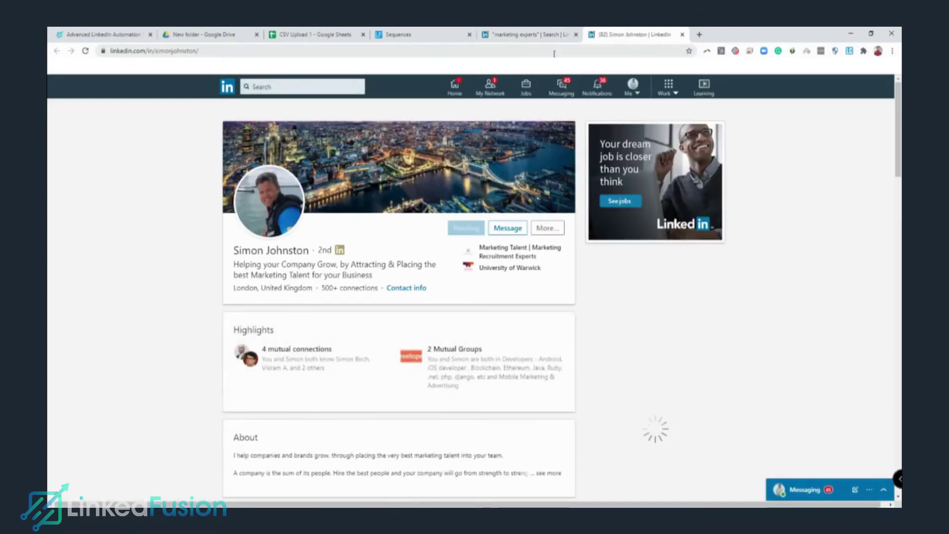
click(310, 49)
click(310, 49)
key(ctrl+a)
key(ctrl+c)
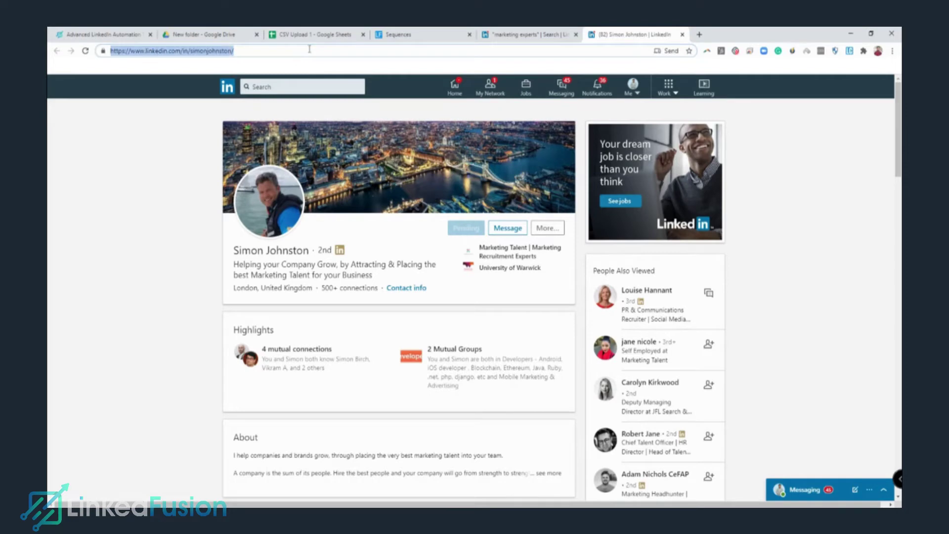
click(311, 34)
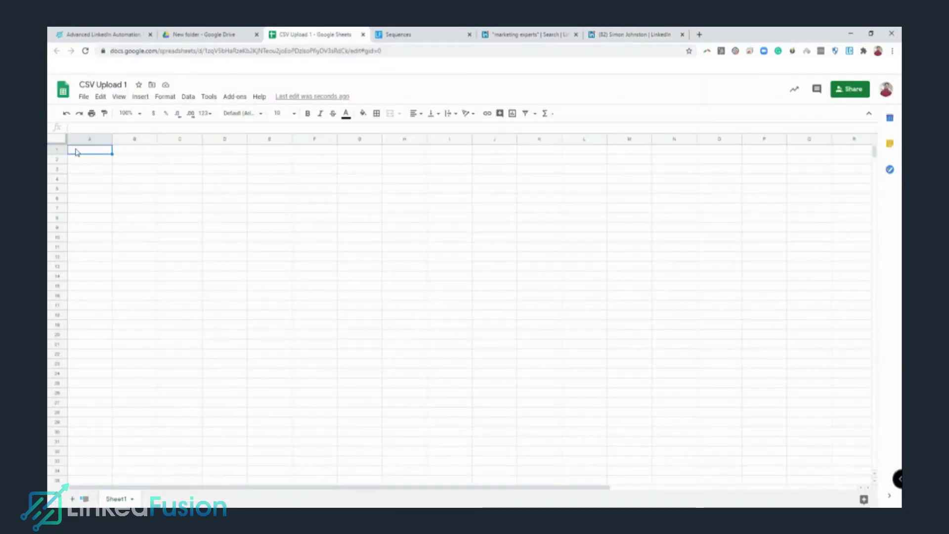
Step: Paste the copied LinkedIn profile URL into cell A1
key(ctrl+v)
key(Return)
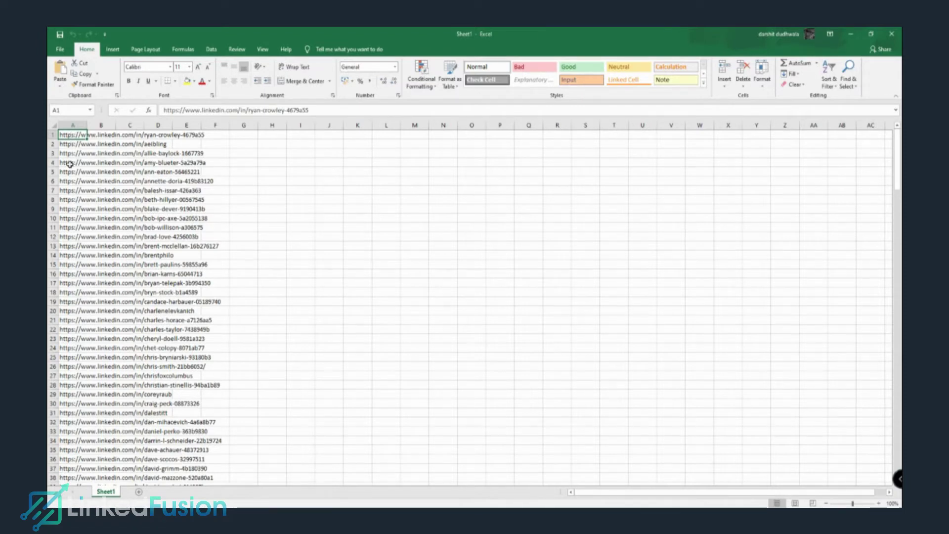
Step: Copy the 100 LinkedIn profile URLs in A1:A100 of the Excel sheet
scroll(93, 302, down, 20)
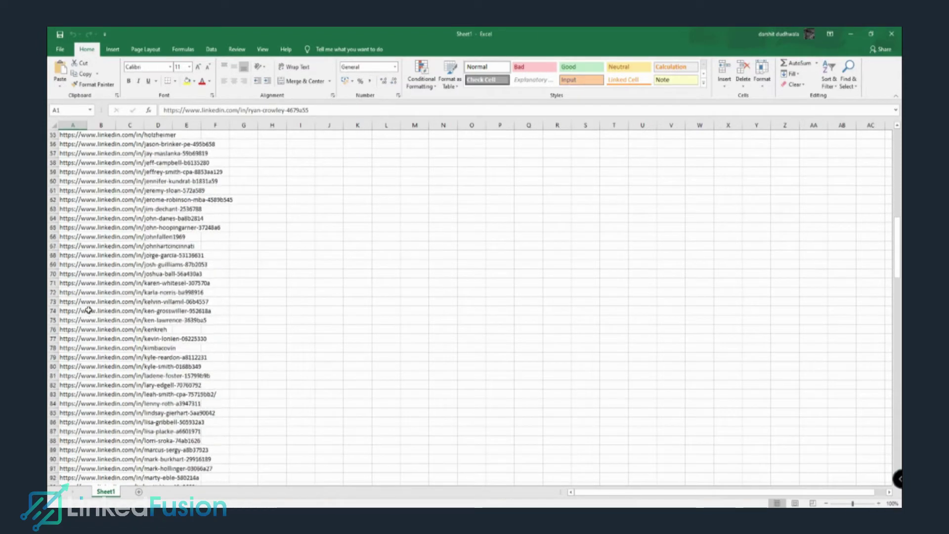
shift+click(74, 359)
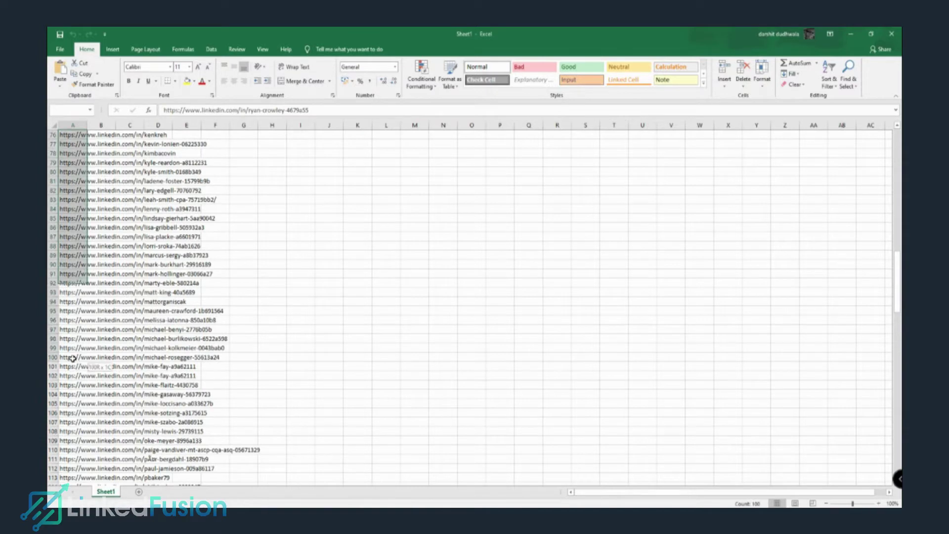
key(ctrl+c)
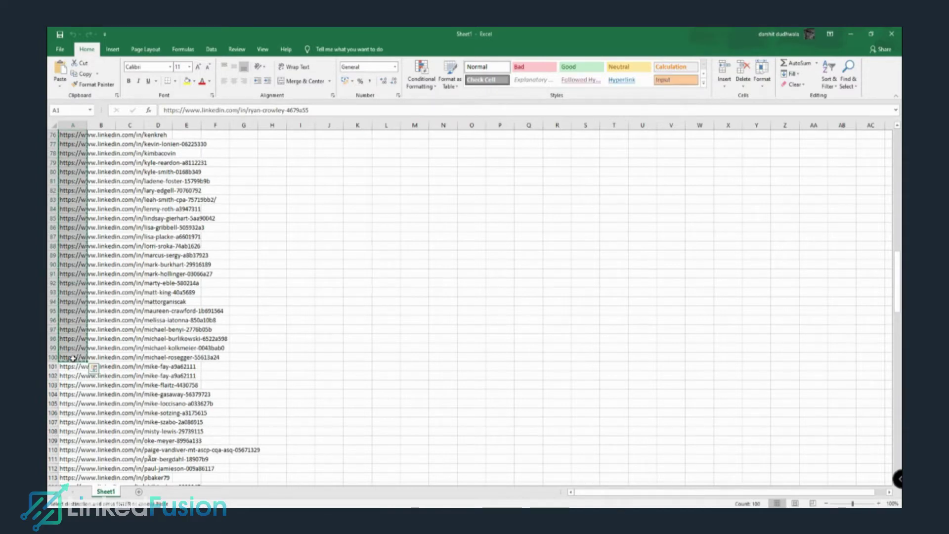
key(alt+Tab)
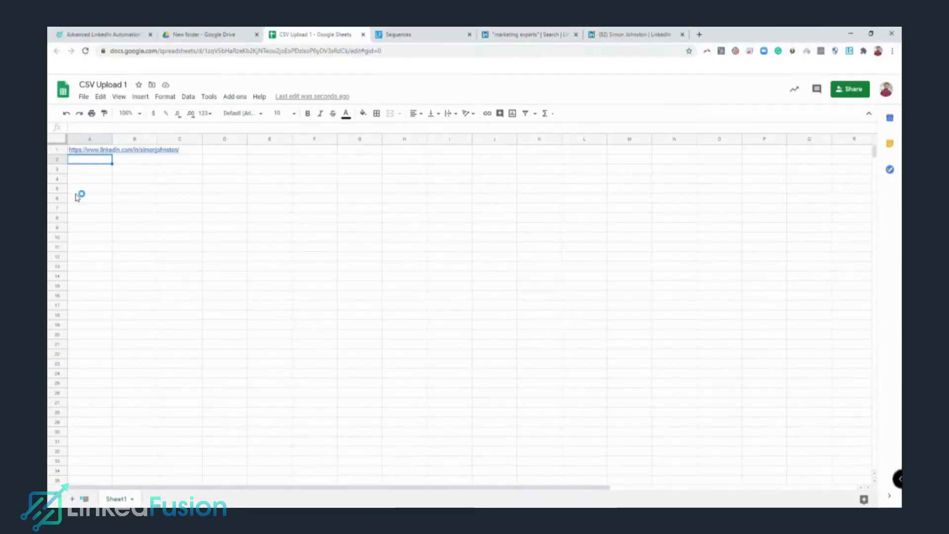
Step: Paste the 100 profile URLs into CSV Upload 1 starting at A2
key(ctrl+v)
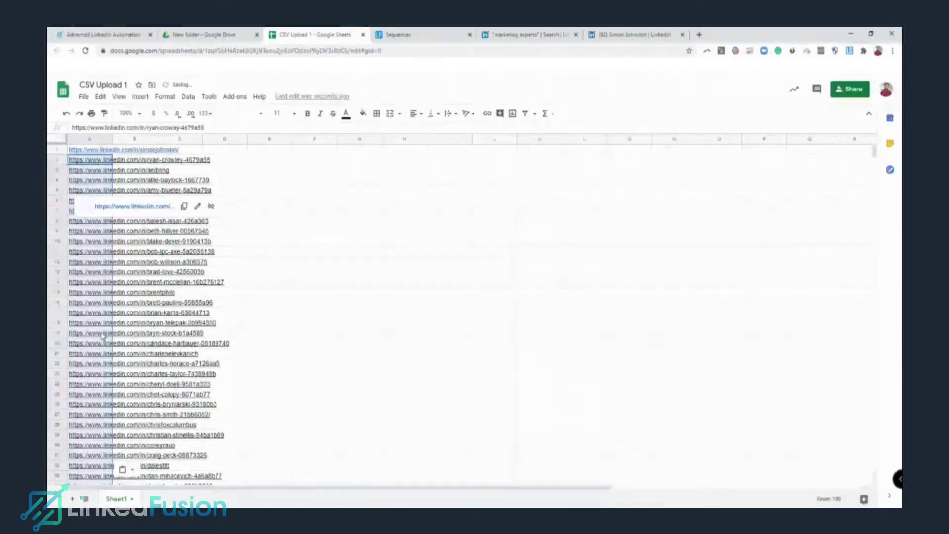
scroll(112, 309, down, 10)
scroll(112, 308, down, 20)
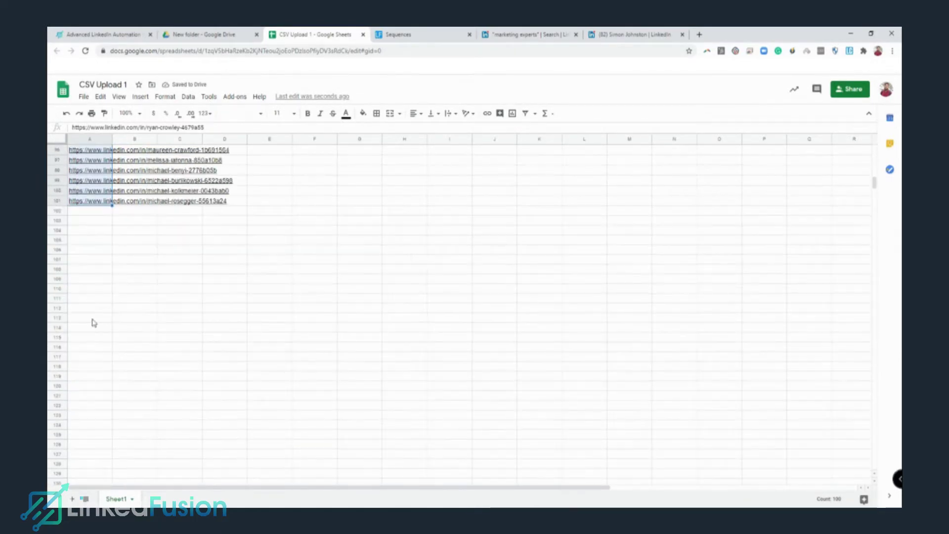
click(178, 201)
click(177, 220)
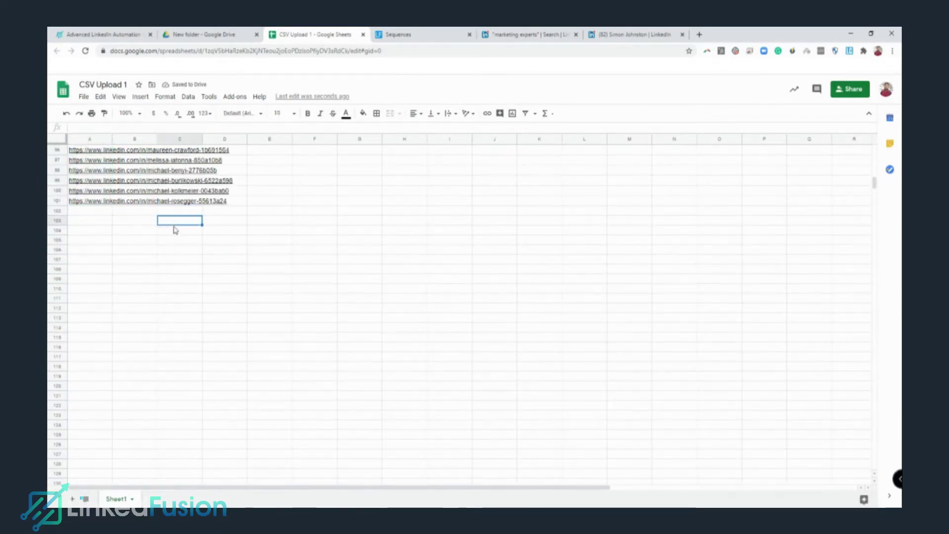
scroll(177, 228, up, 14)
scroll(179, 227, up, 15)
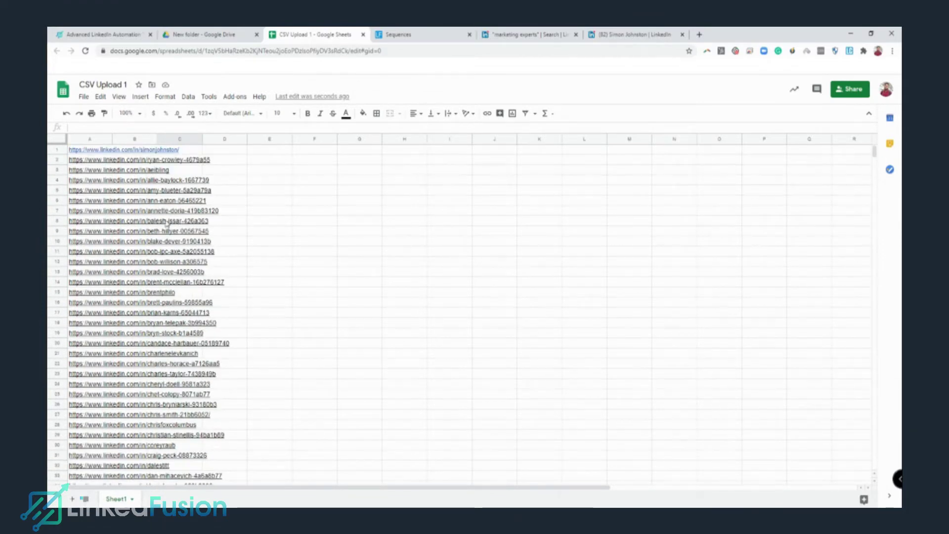
Step: Download the current sheet as a comma-separated values (.csv) file
click(83, 97)
mouse_move(100, 97)
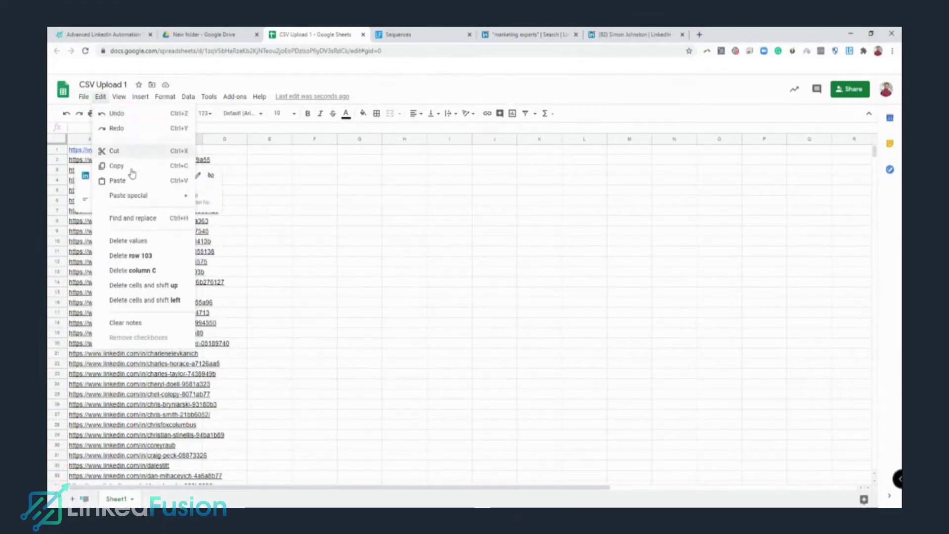
mouse_move(133, 218)
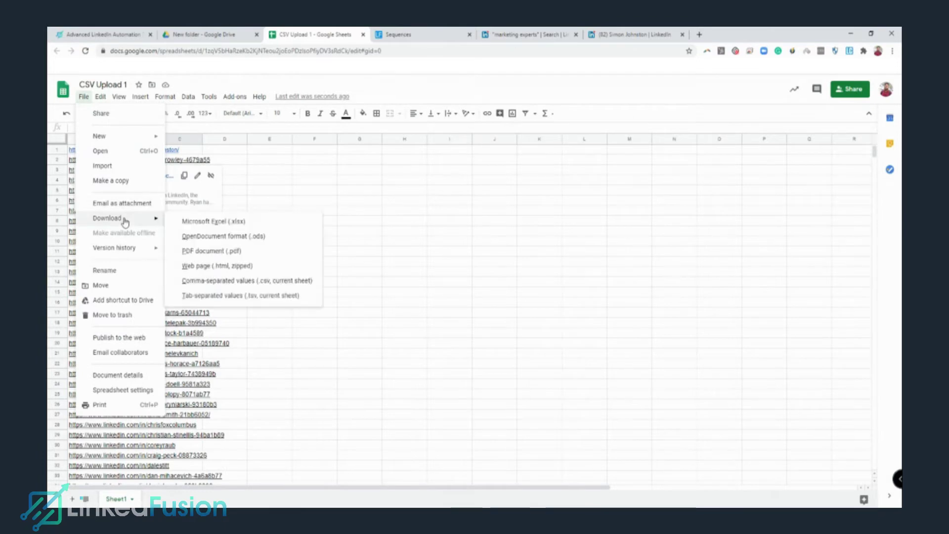
click(307, 281)
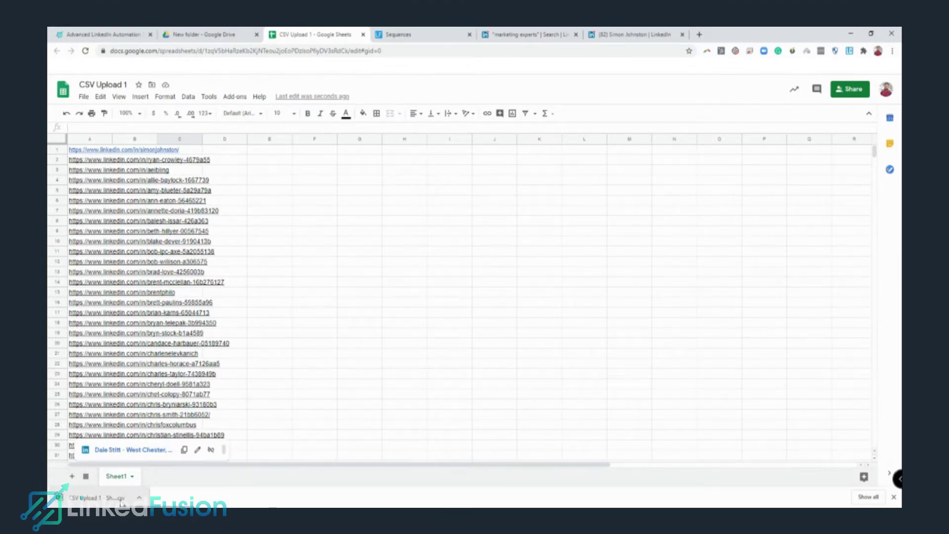
click(407, 34)
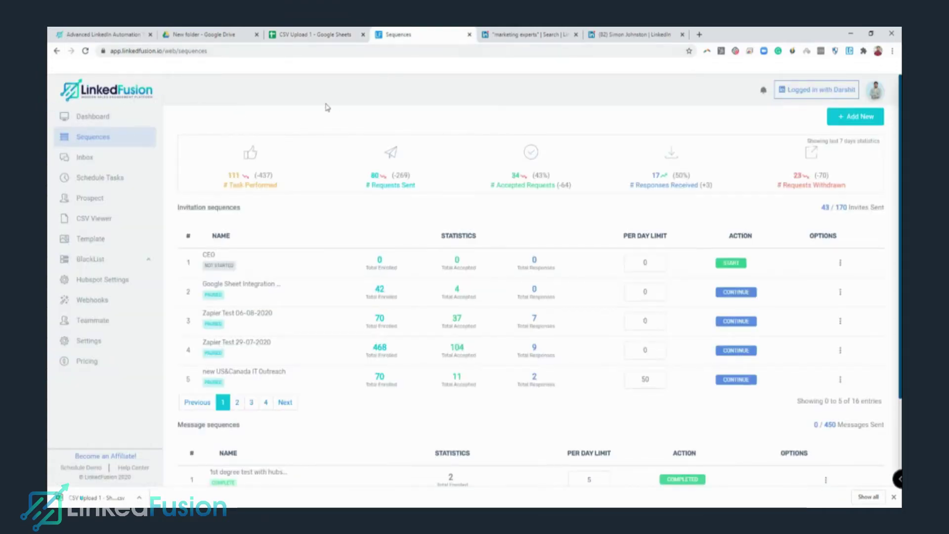
Step: Create an invitation sequence named 'CSV File Upload 1' with Full Day working hours
click(849, 124)
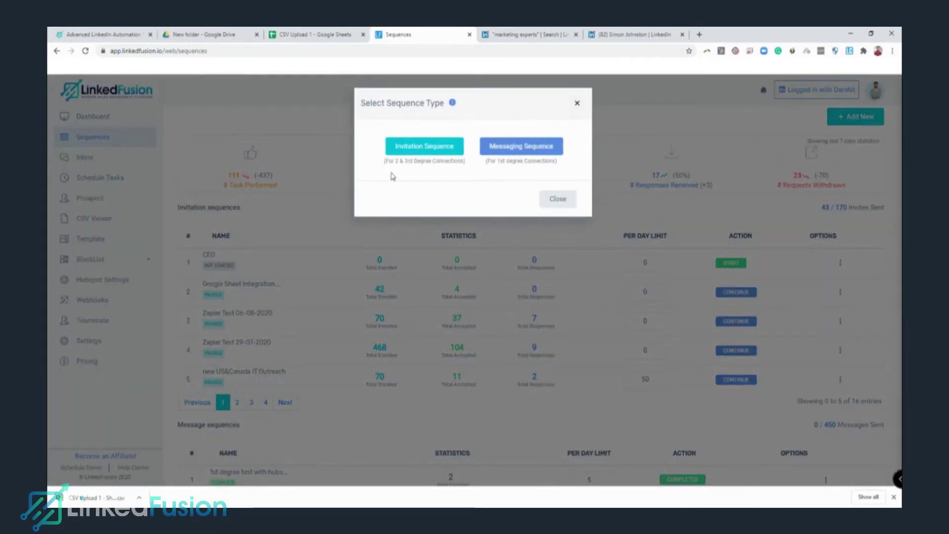
click(425, 154)
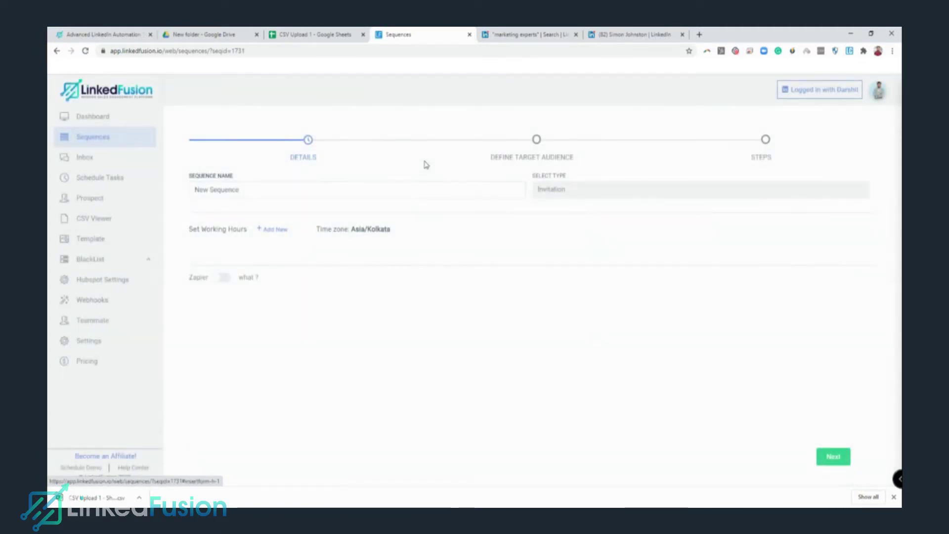
click(249, 191)
text(CSV)
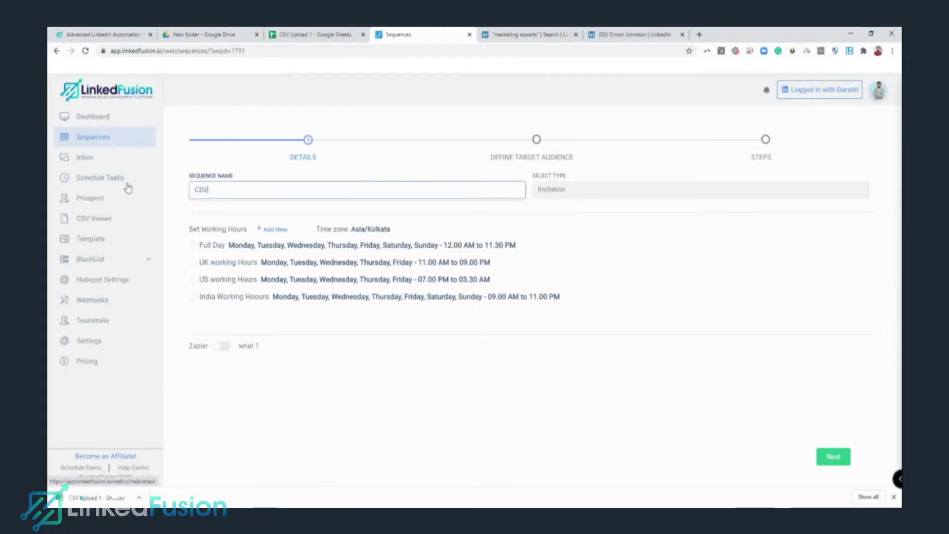
text( File Upload 1)
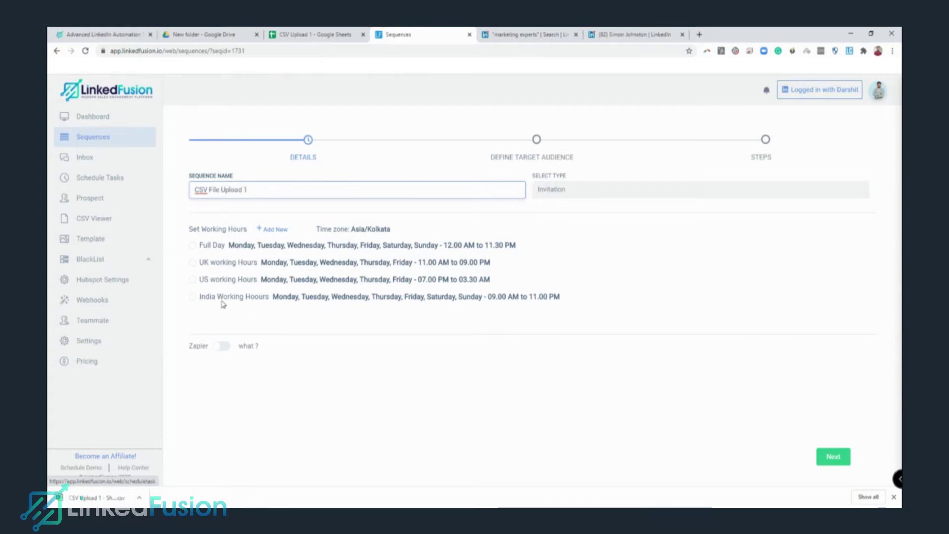
click(193, 245)
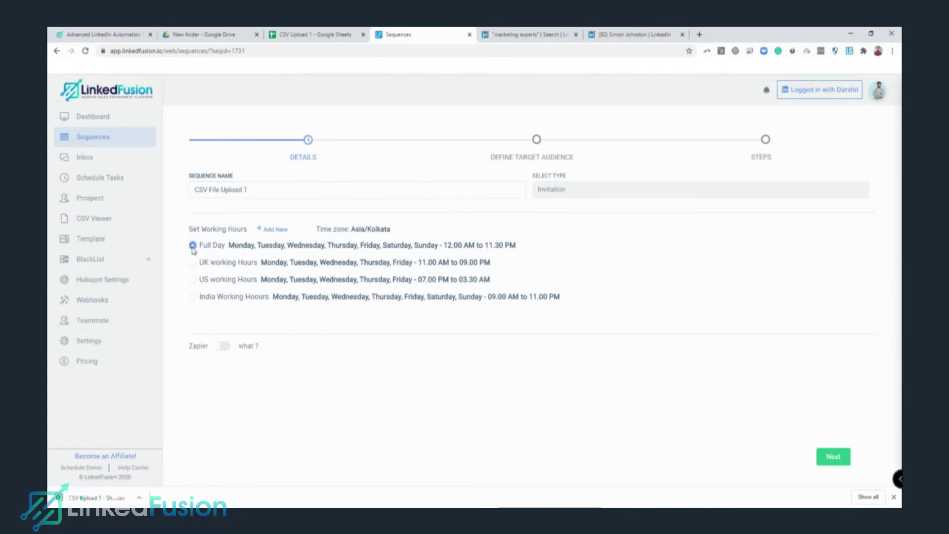
click(618, 280)
click(218, 249)
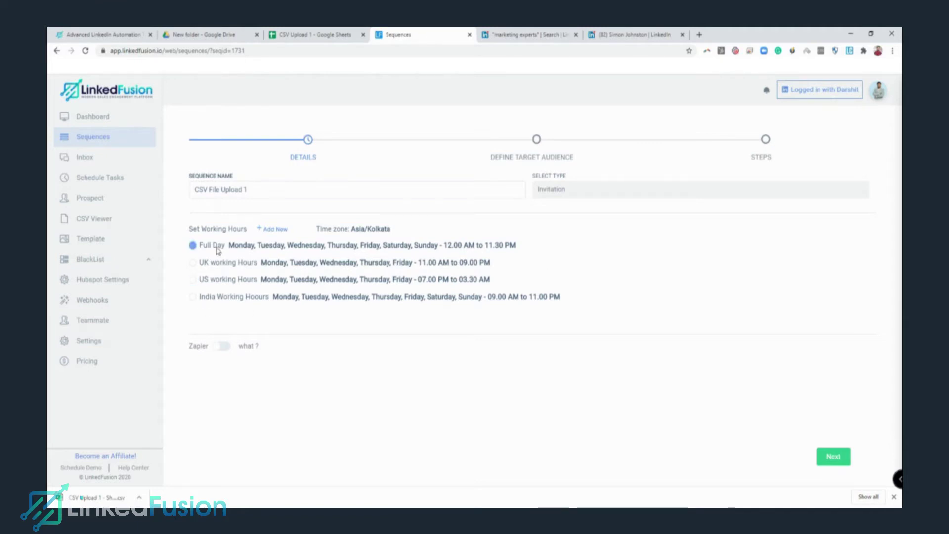
click(819, 459)
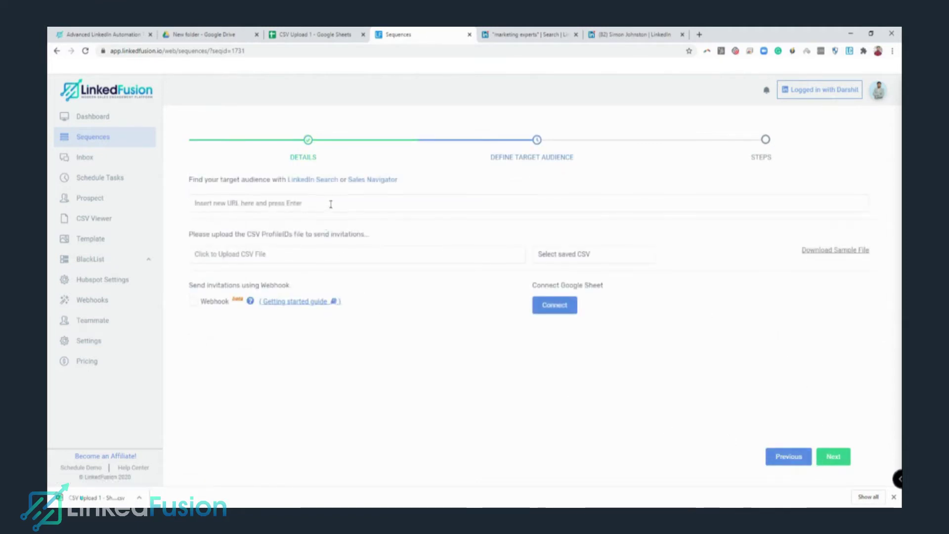
Step: Upload 'CSV Upload 1 - Sheet1' from Downloads as the sequence's target audience
click(253, 253)
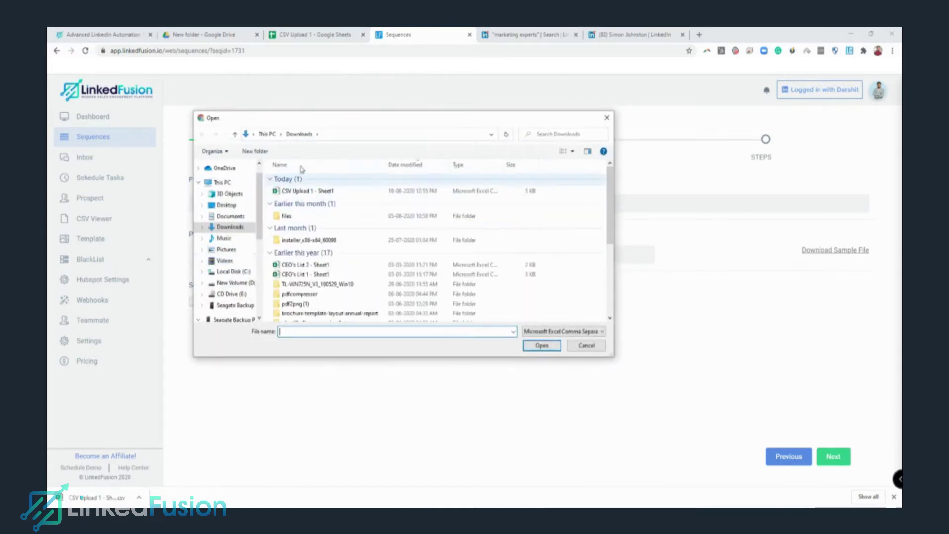
click(297, 191)
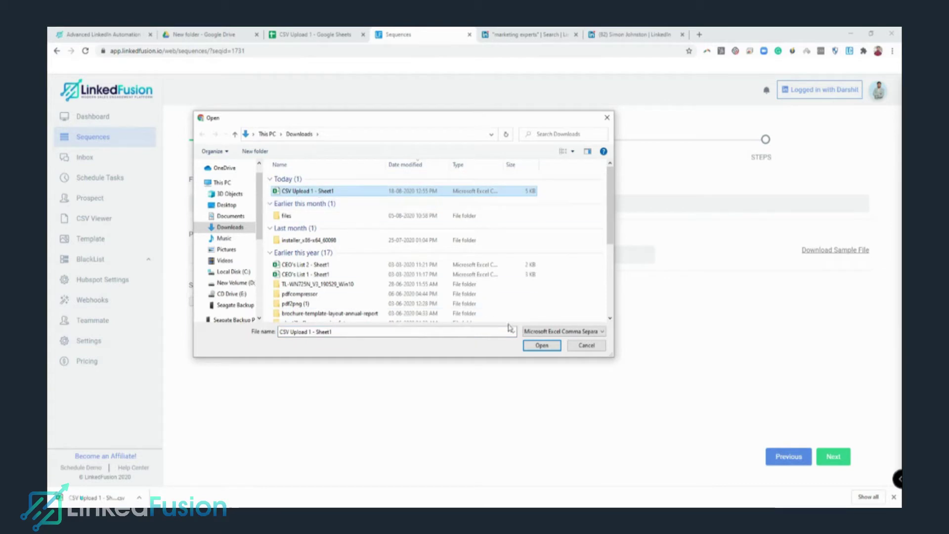
click(542, 345)
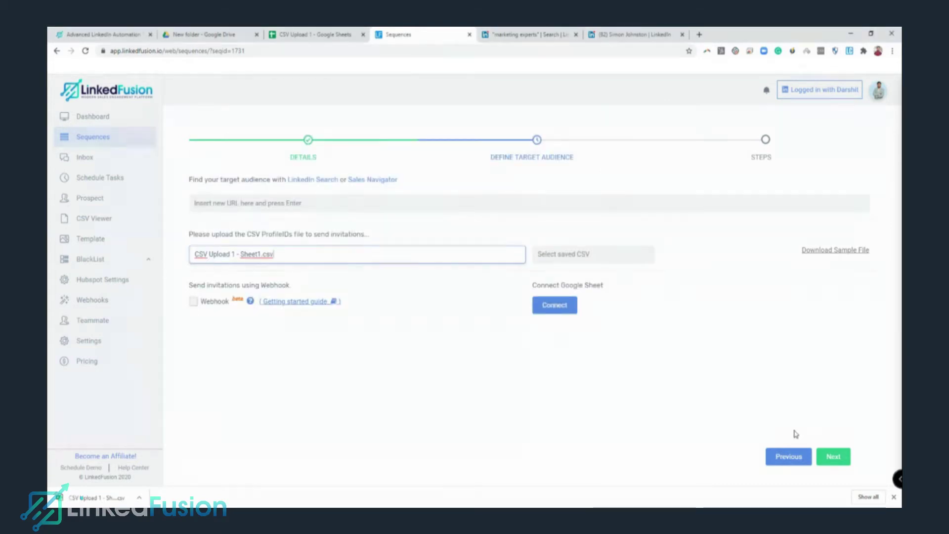
click(832, 456)
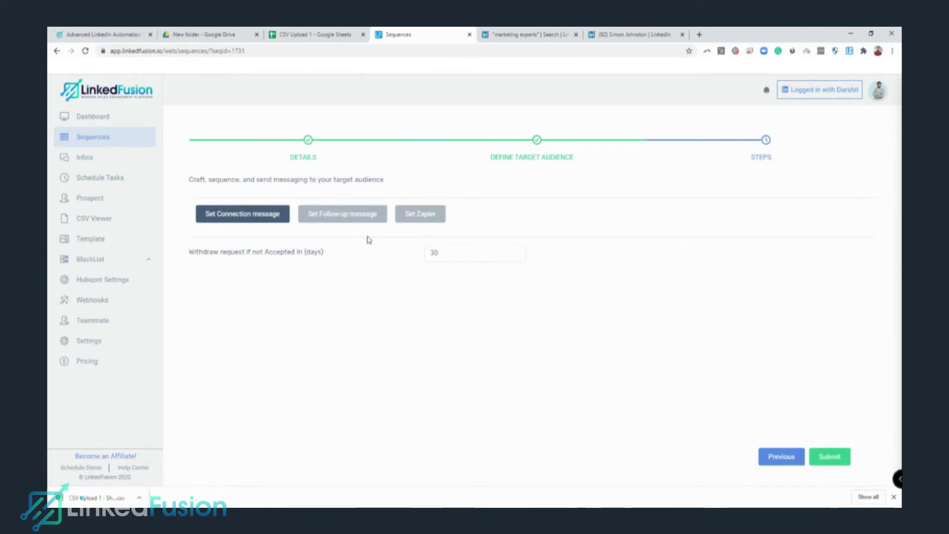
Step: Add a connection message step using the Invitation Marketing template
click(276, 218)
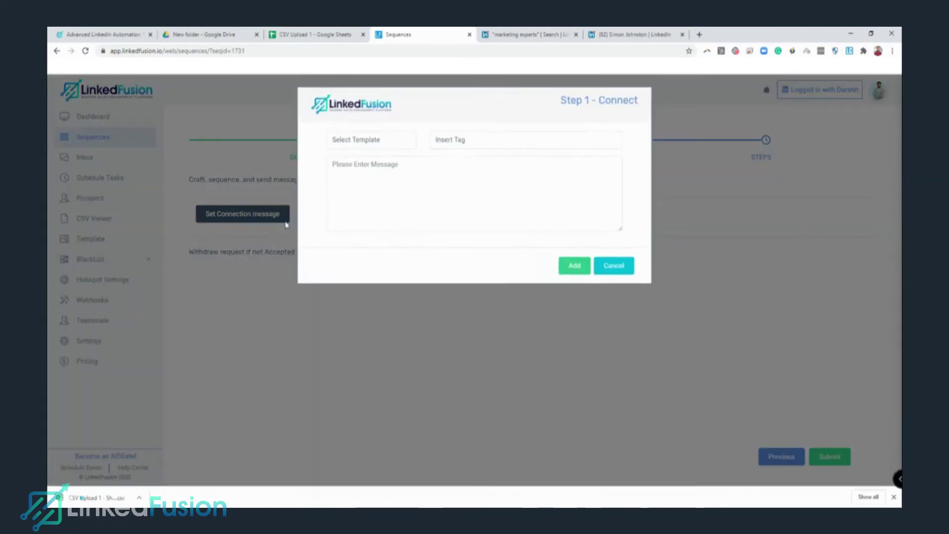
click(352, 141)
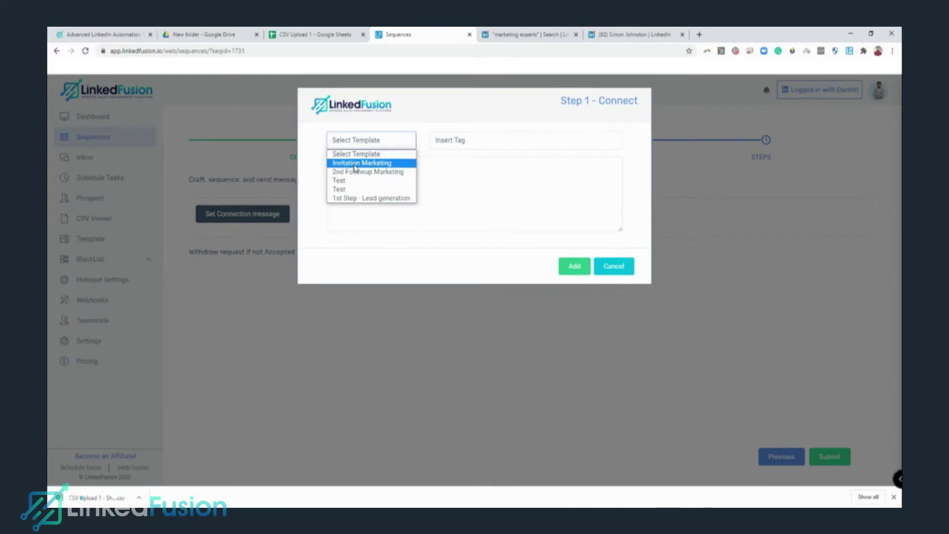
click(355, 163)
click(574, 269)
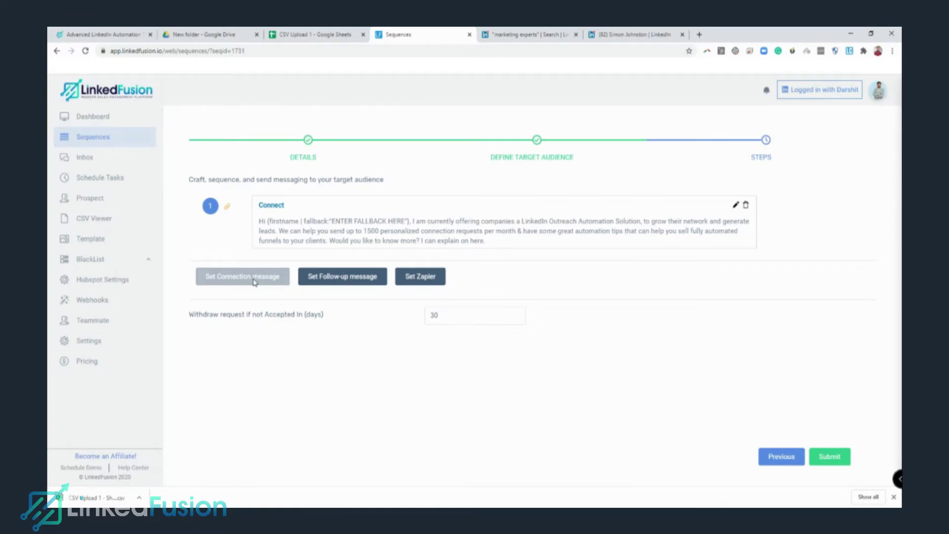
Step: Add a 2nd Followup Marketing follow-up message sent 0 days 10 minutes after acceptance
click(381, 285)
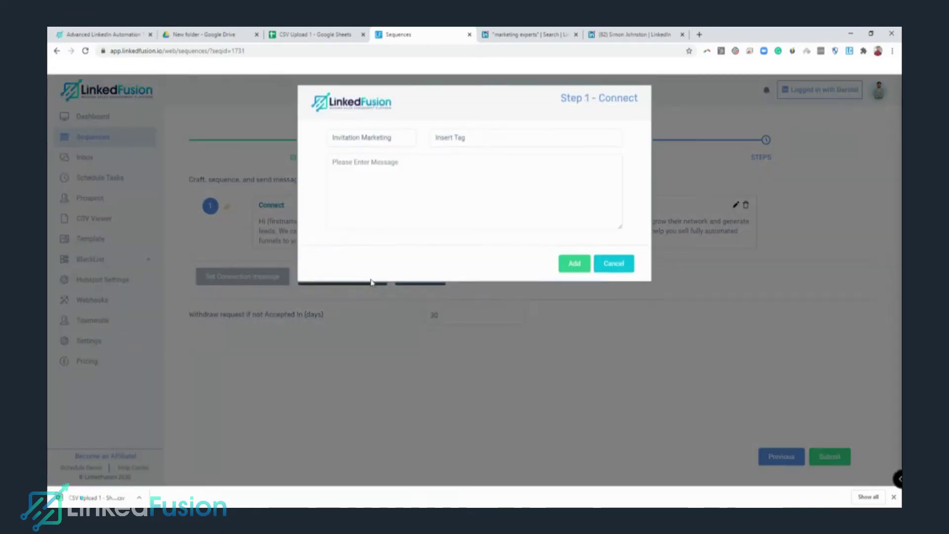
click(375, 142)
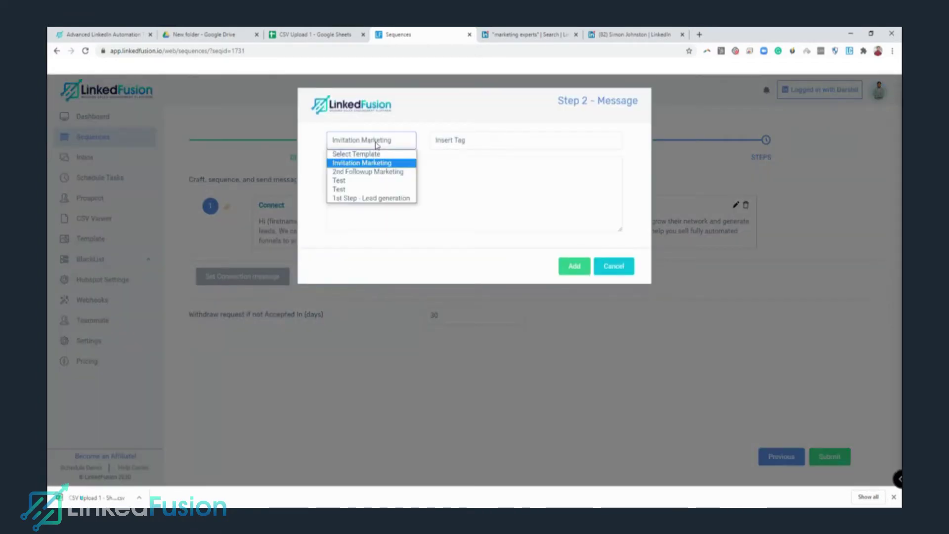
click(379, 172)
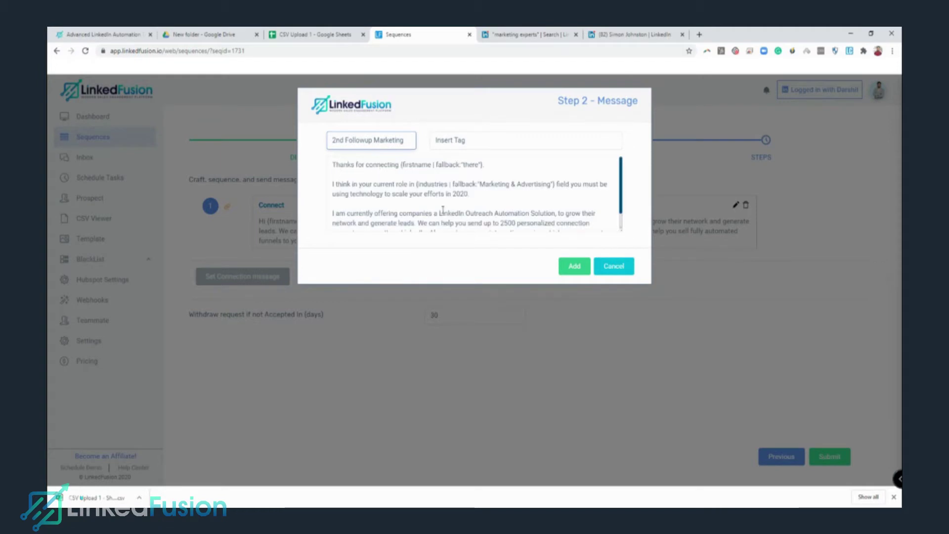
click(577, 267)
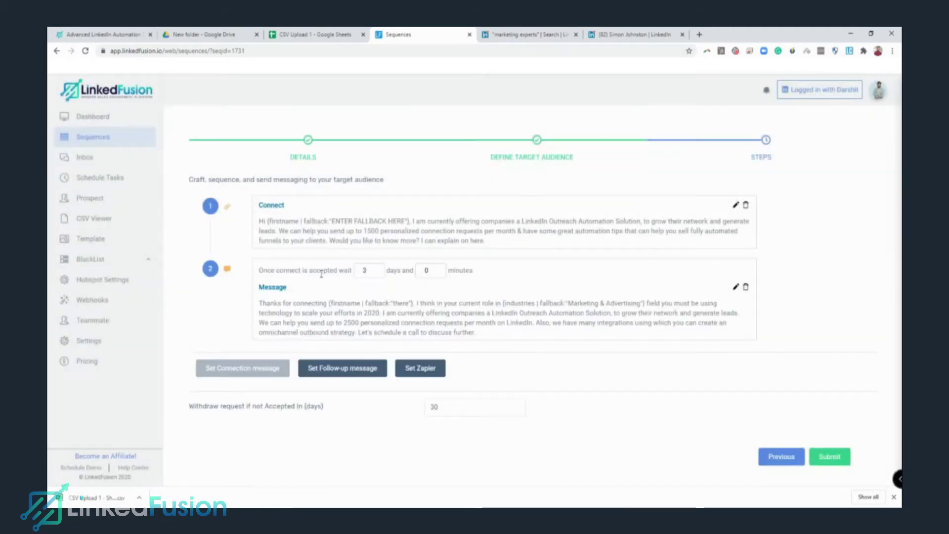
double_click(368, 269)
text(0)
key(Tab)
text(10)
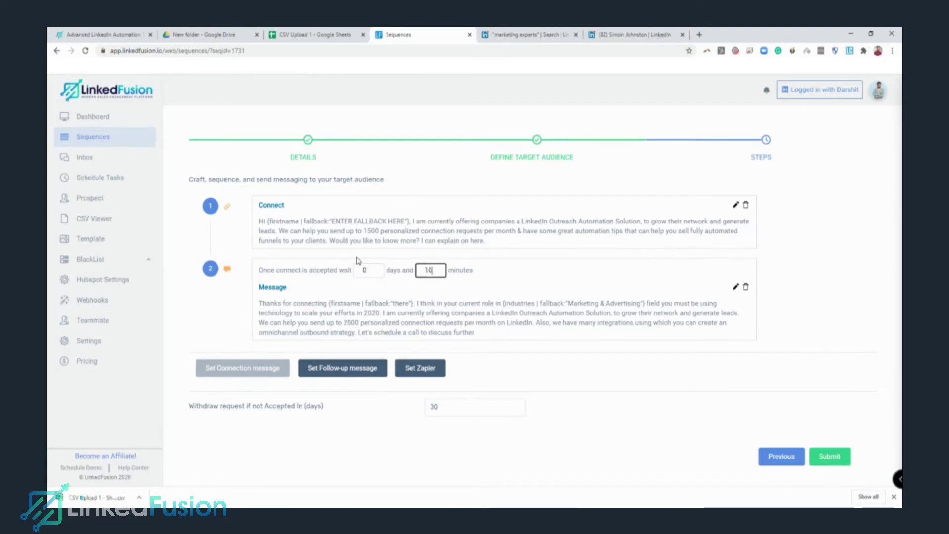
click(471, 290)
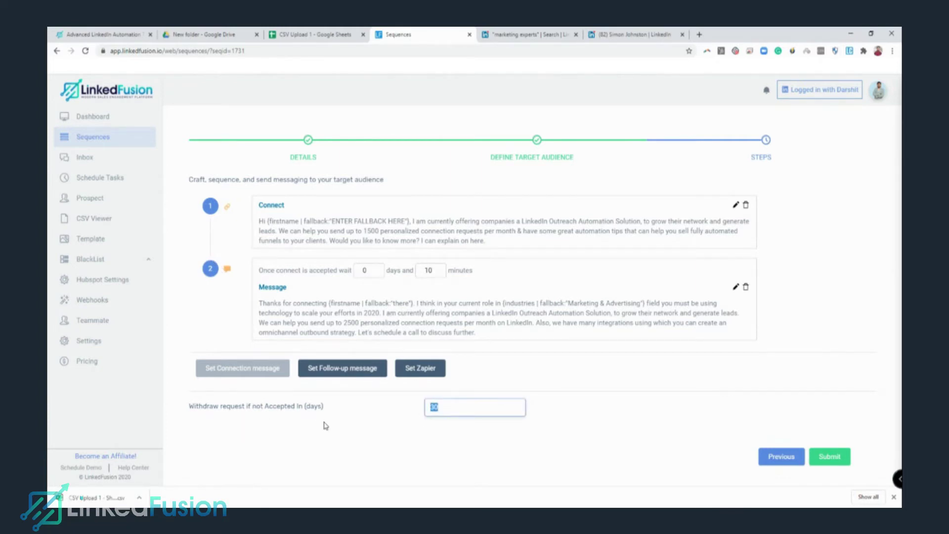
Step: Set invitation withdrawal to 7 days and submit the sequence
text(7)
click(465, 443)
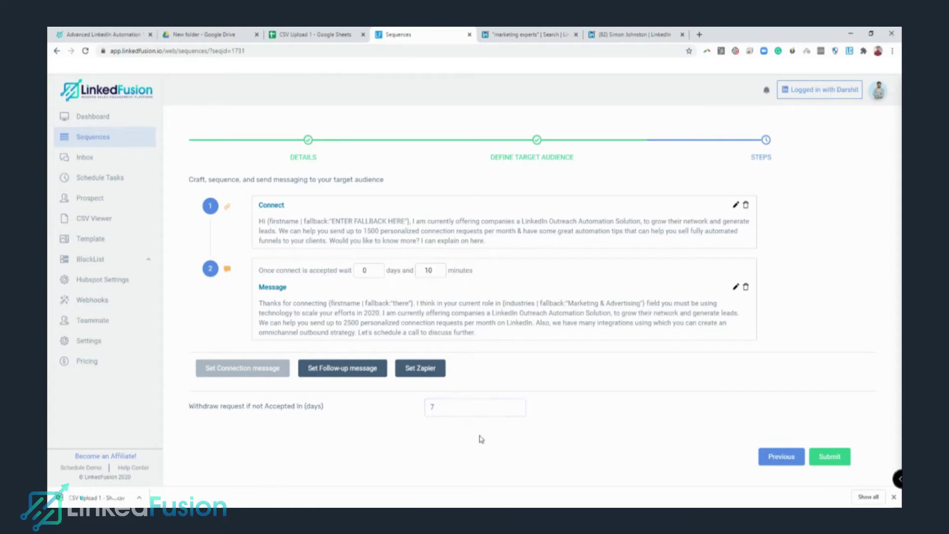
click(828, 459)
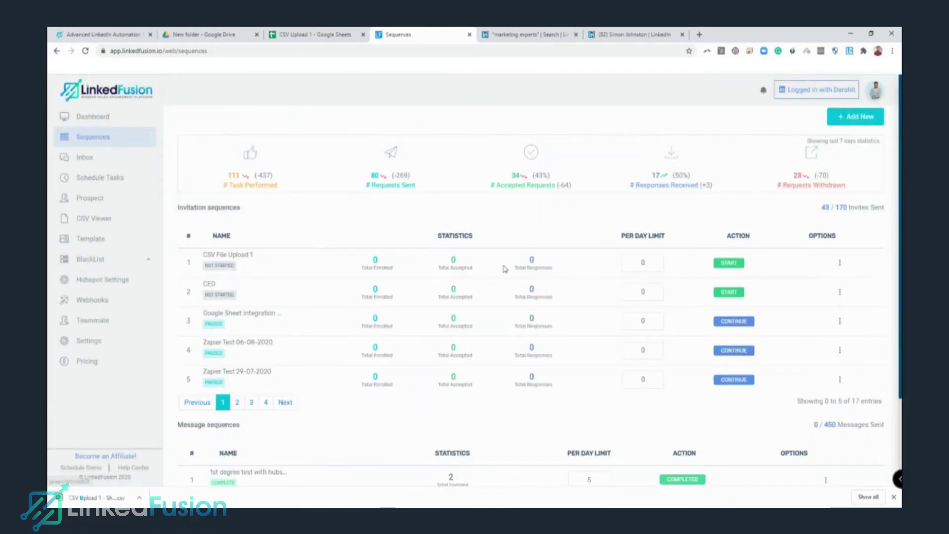
Step: Set the CSV File Upload 1 daily limit to 5, start it, and view the uploaded CSV list
double_click(643, 262)
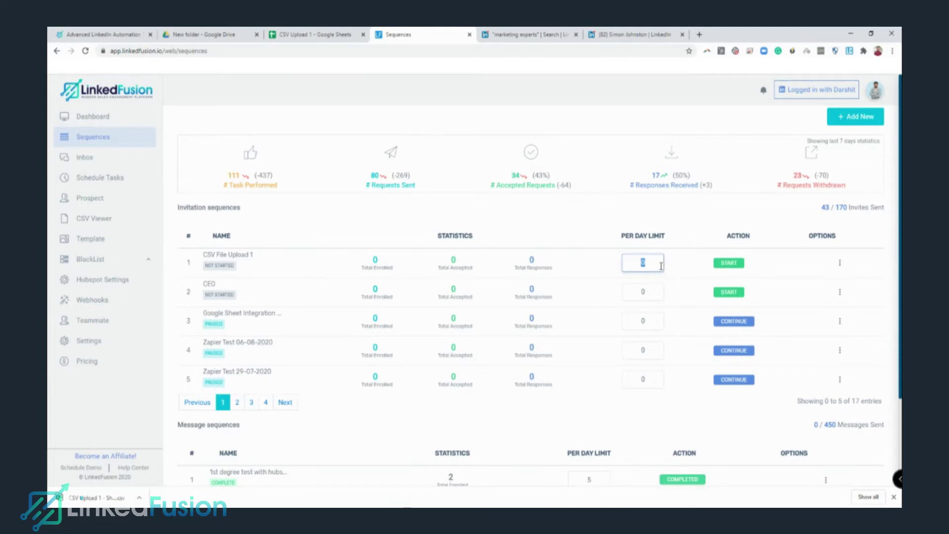
text(5)
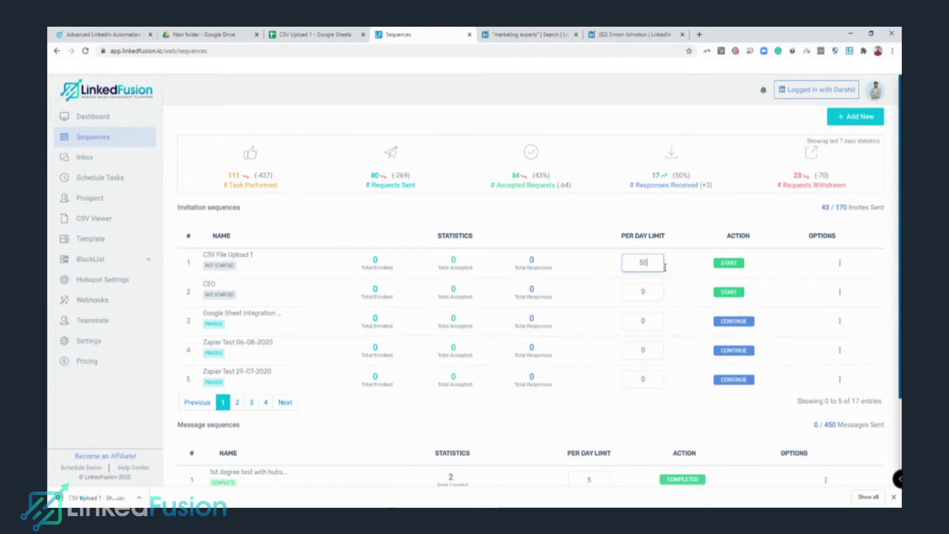
click(715, 263)
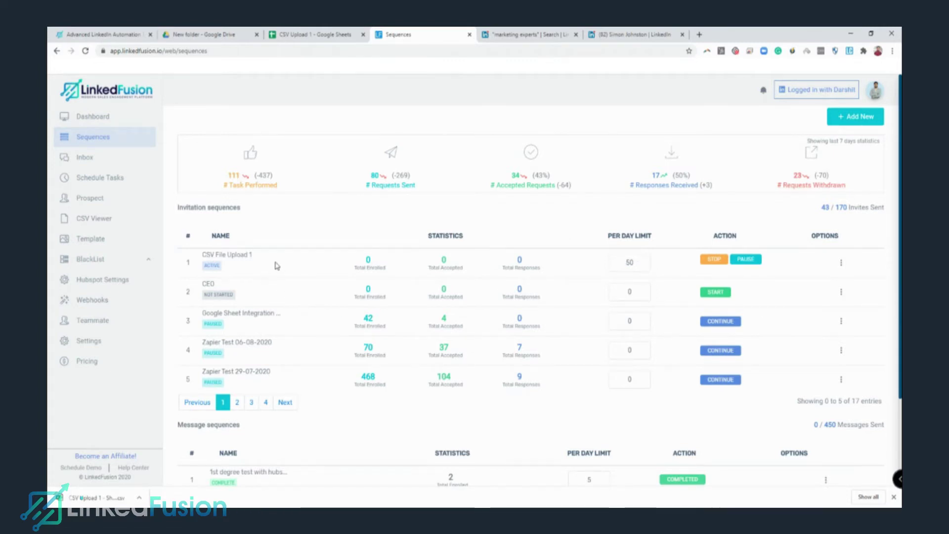
click(112, 219)
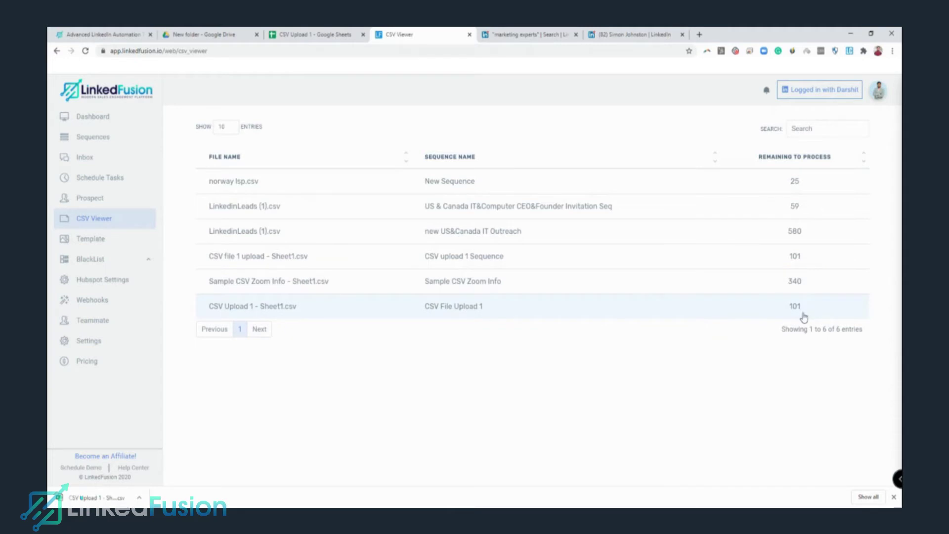
click(284, 305)
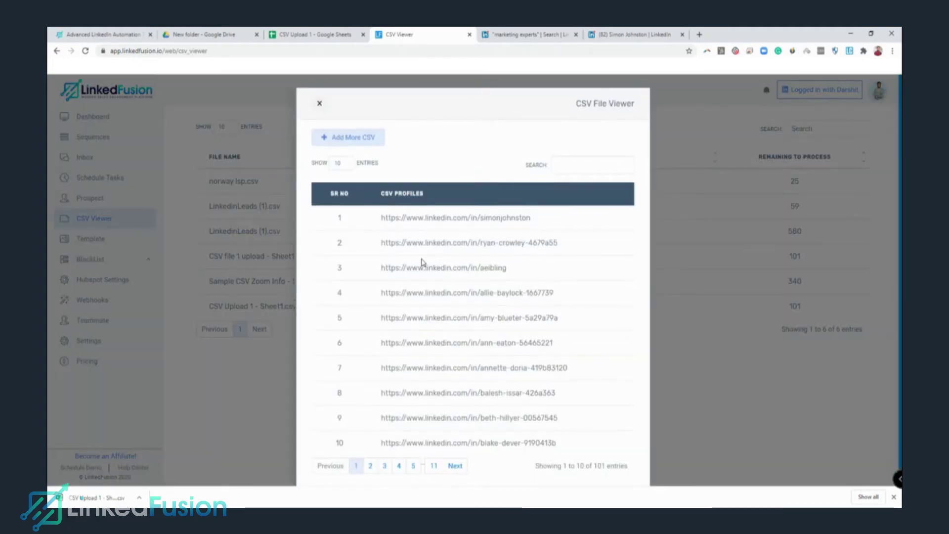
click(894, 497)
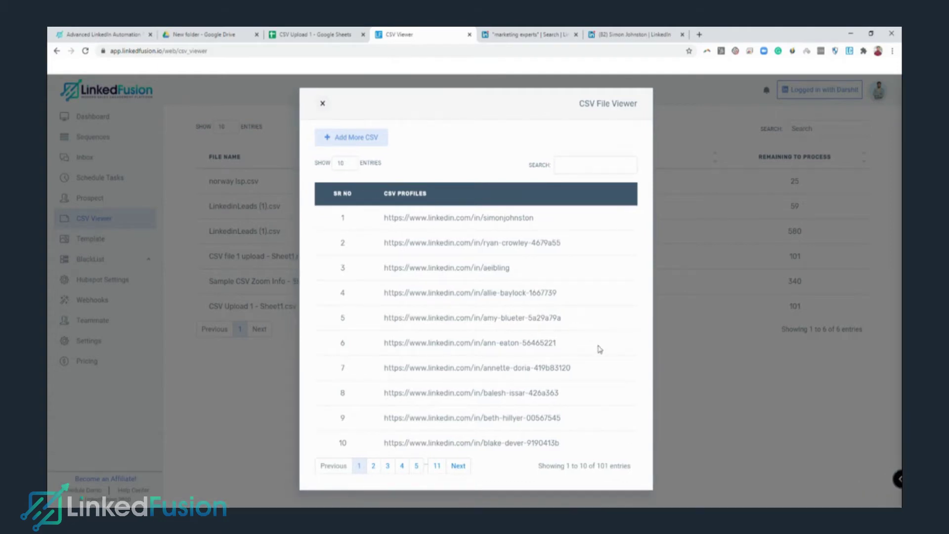
click(437, 466)
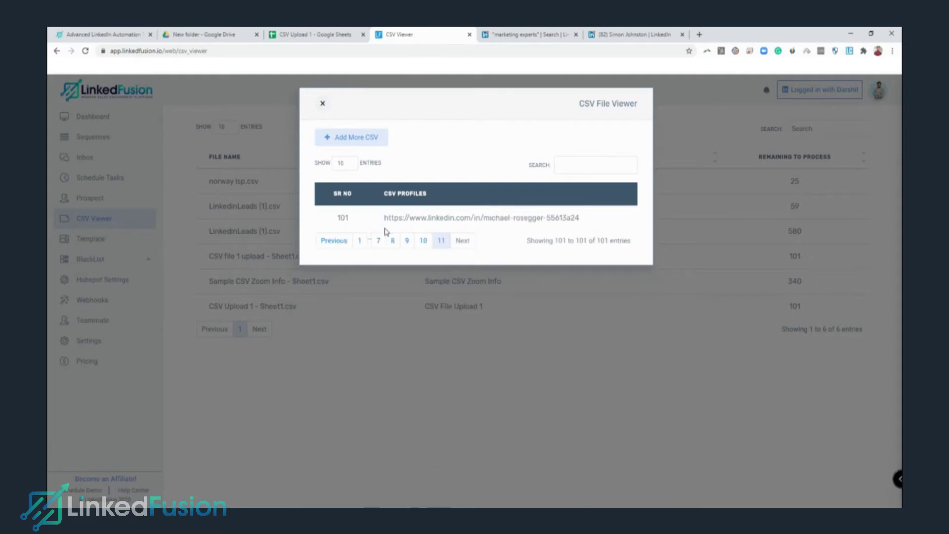
click(355, 242)
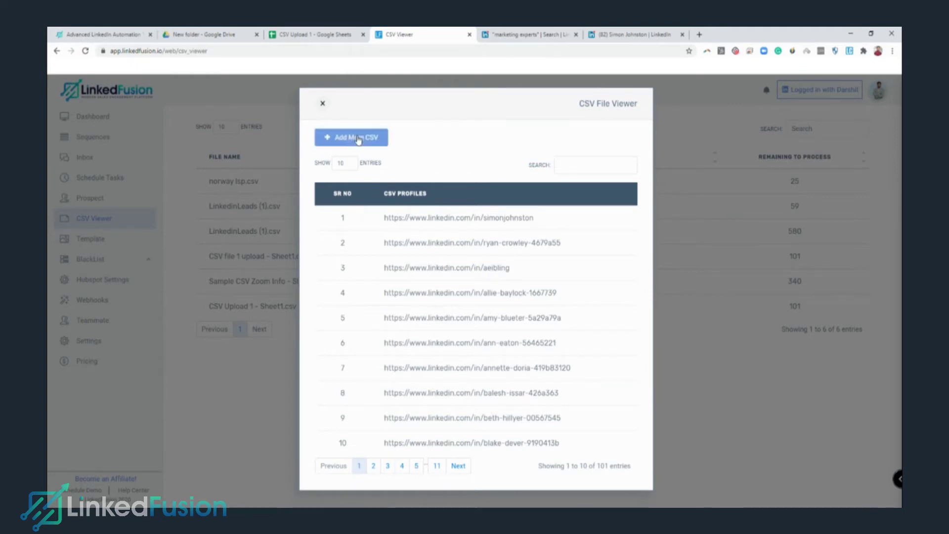
click(373, 148)
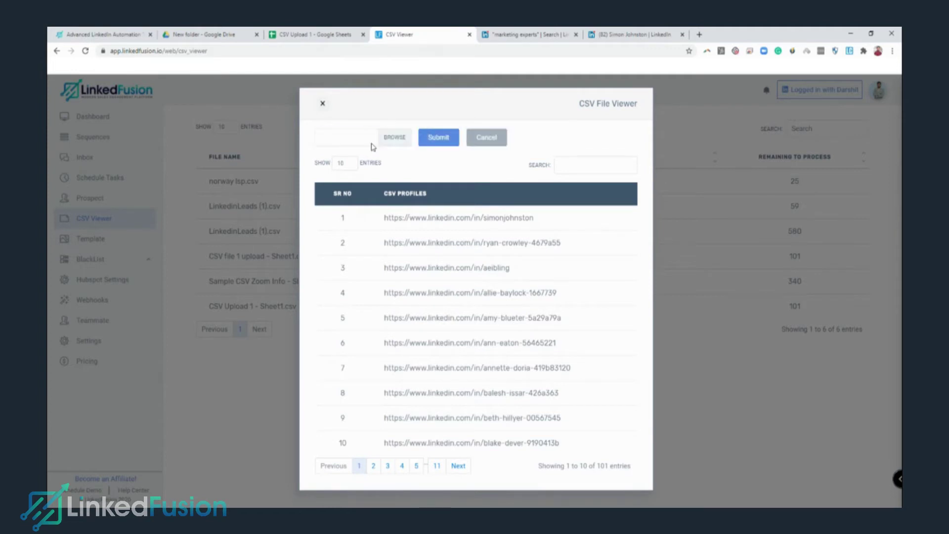
click(353, 143)
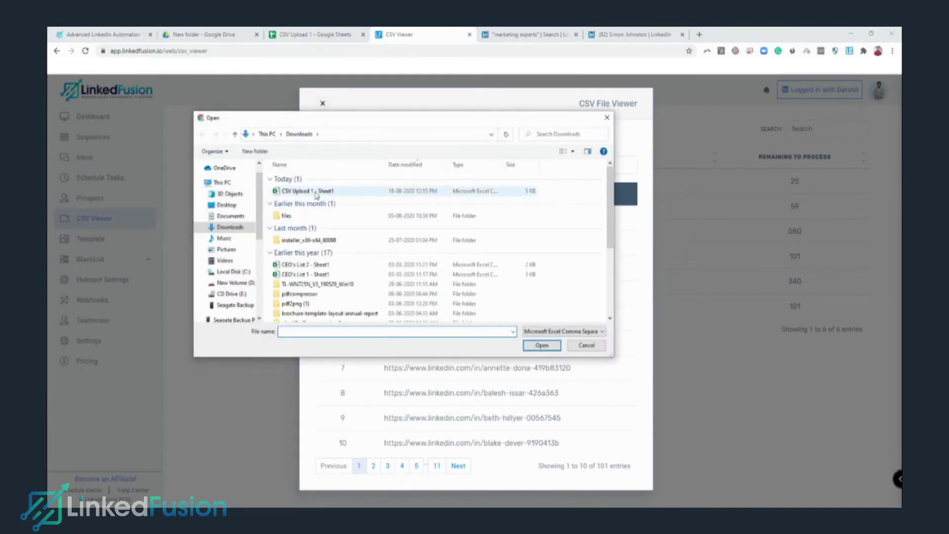
click(580, 346)
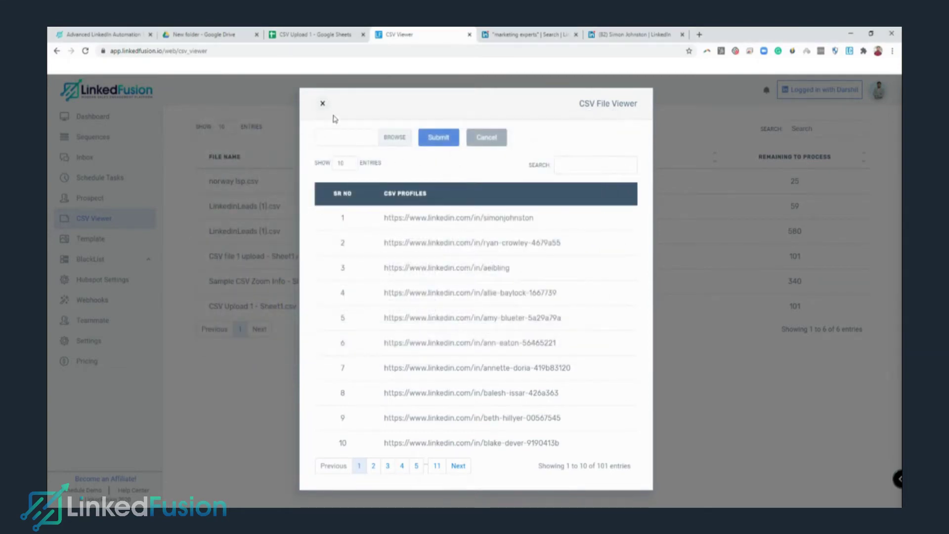
click(322, 103)
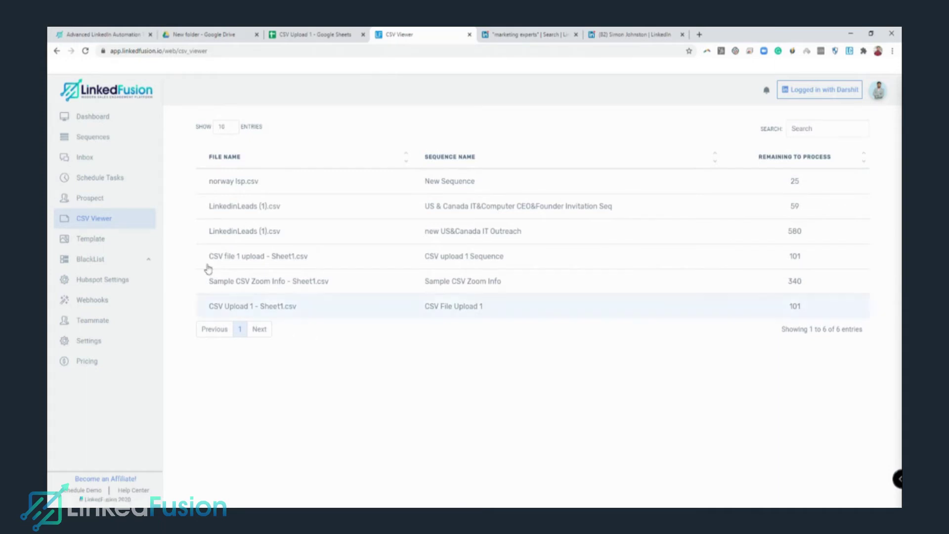
click(101, 138)
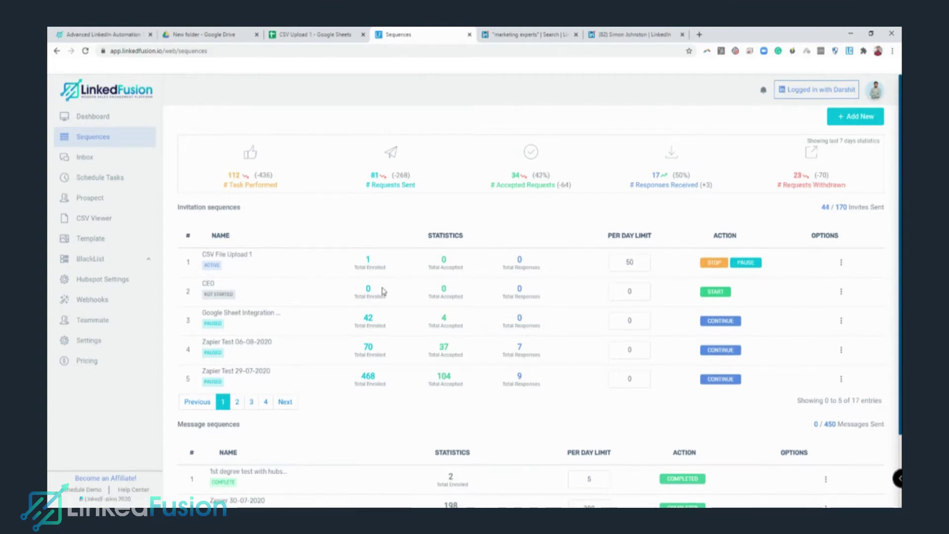
Step: Pause the CSV File Upload 1 sequence and go back to Google Drive's New folder
click(745, 262)
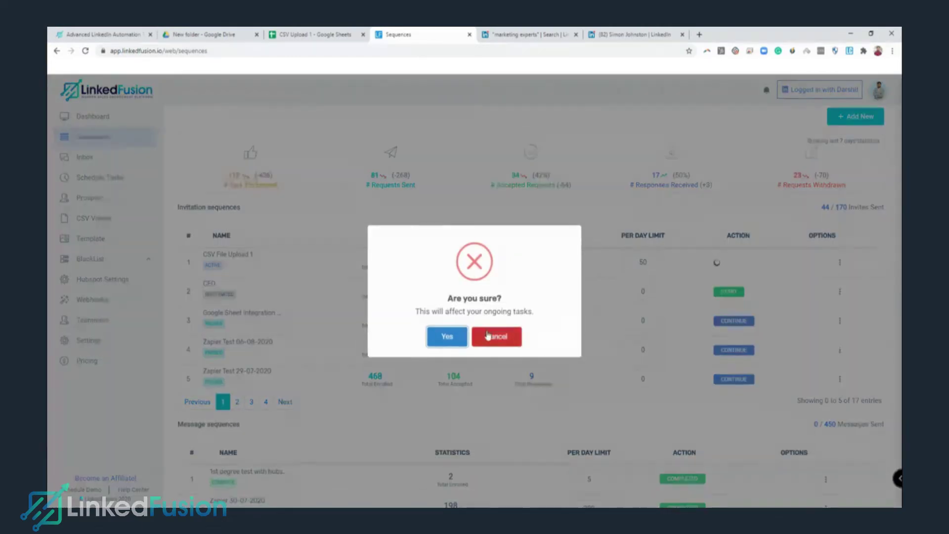
click(456, 345)
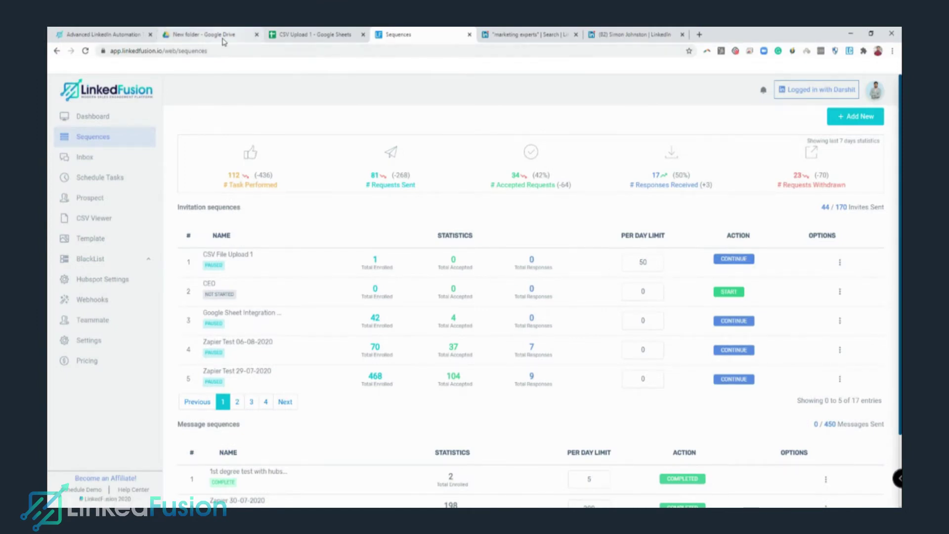
click(207, 35)
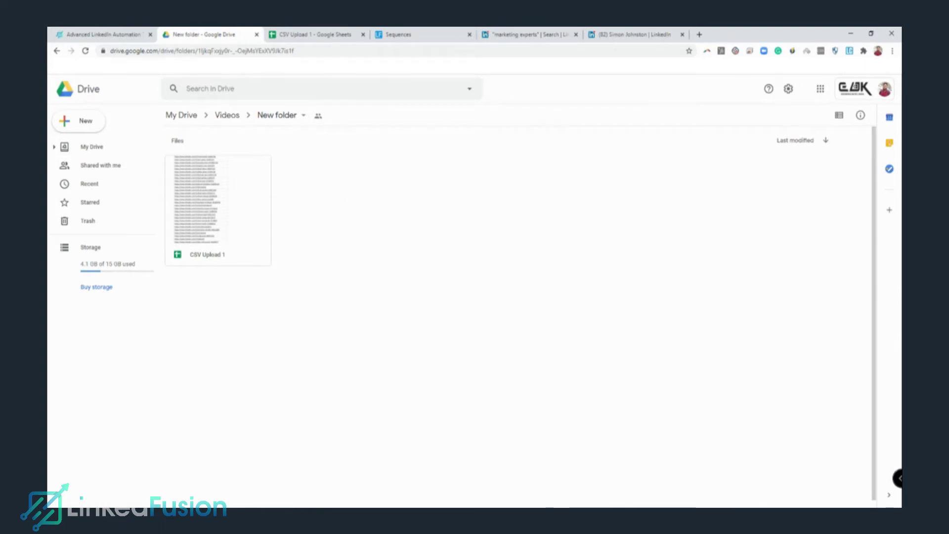
key(alt+Tab)
Step: Open the ZoomInfo Ohio Management Consulting CSuite workbook from File Explorer's New folder
click(162, 188)
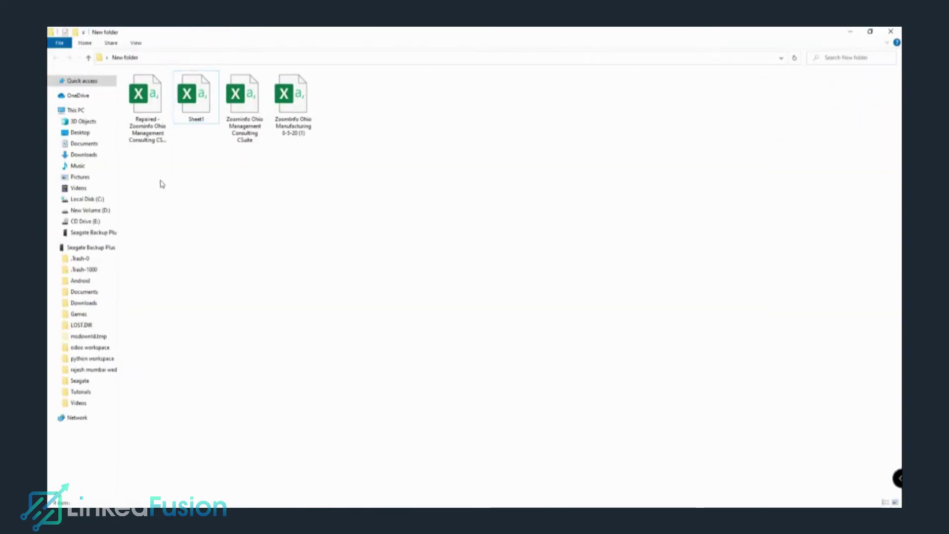
click(246, 131)
key(alt+Tab)
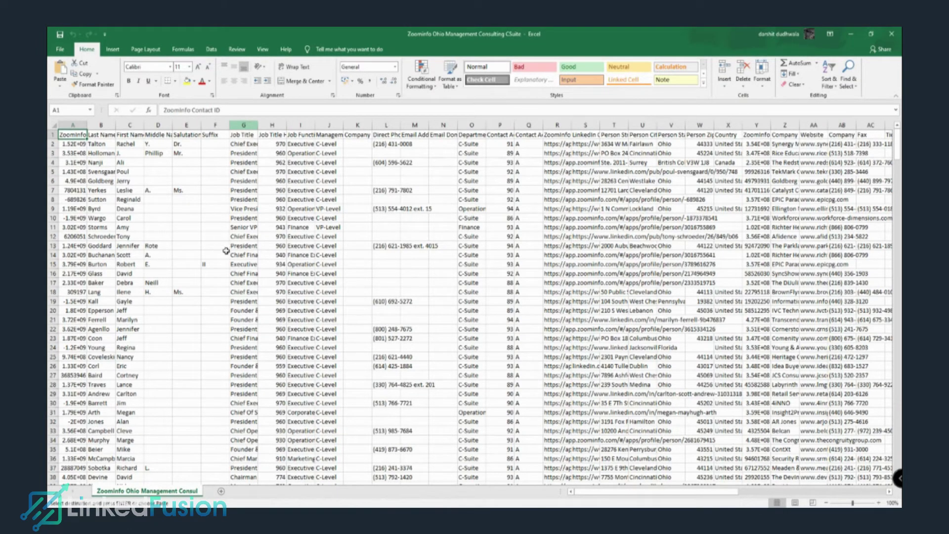
Step: Widen column S in Excel and copy the whole LinkedIn Contact Profile URL column
drag(600, 125, 715, 119)
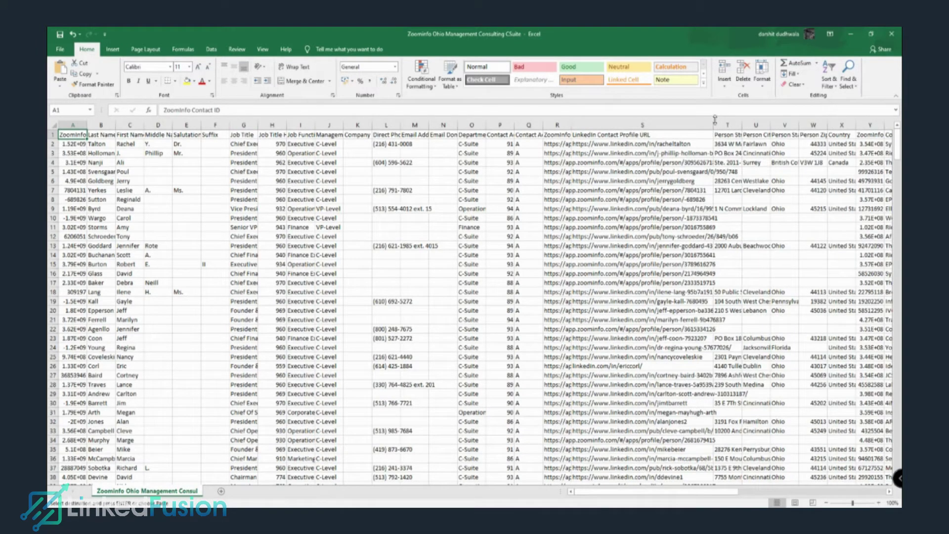
click(642, 126)
right_click(628, 125)
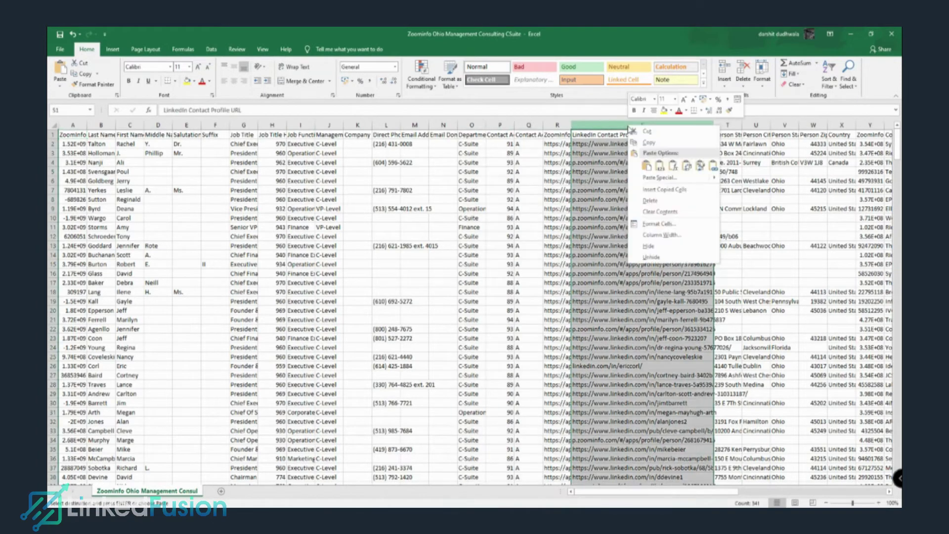
click(650, 142)
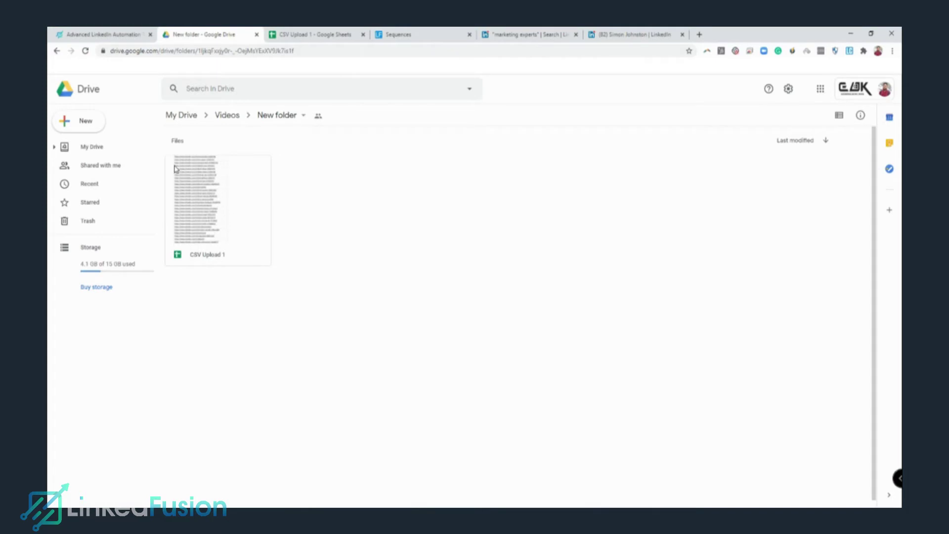
Step: Create a blank Google Sheets file via New, confirming it in the shared folder
click(95, 126)
click(106, 200)
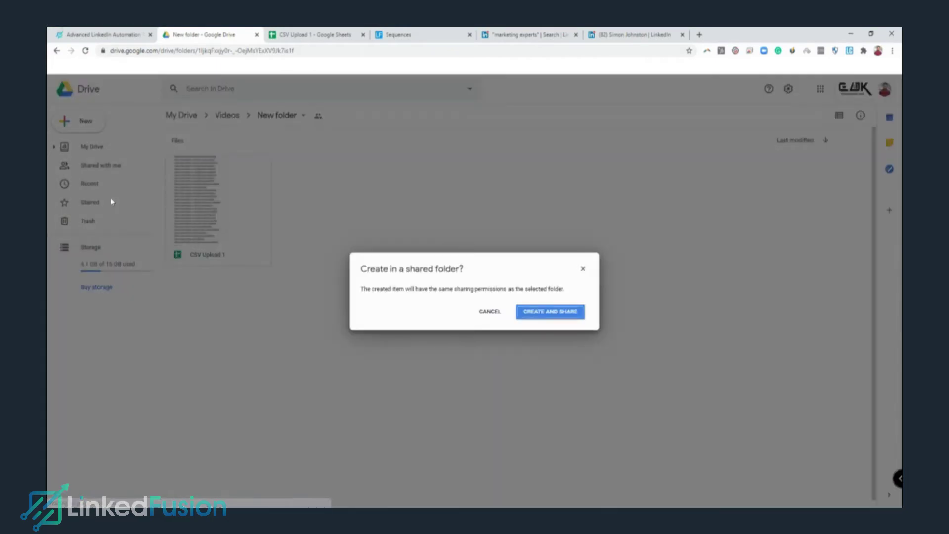
click(532, 312)
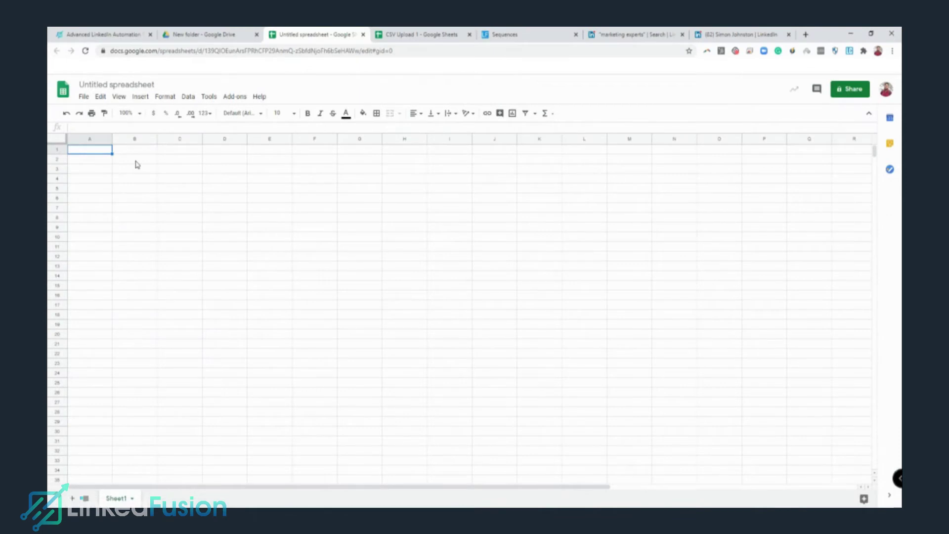
Step: Rename the untitled spreadsheet to 'Zoom Info CSV upload'
click(105, 85)
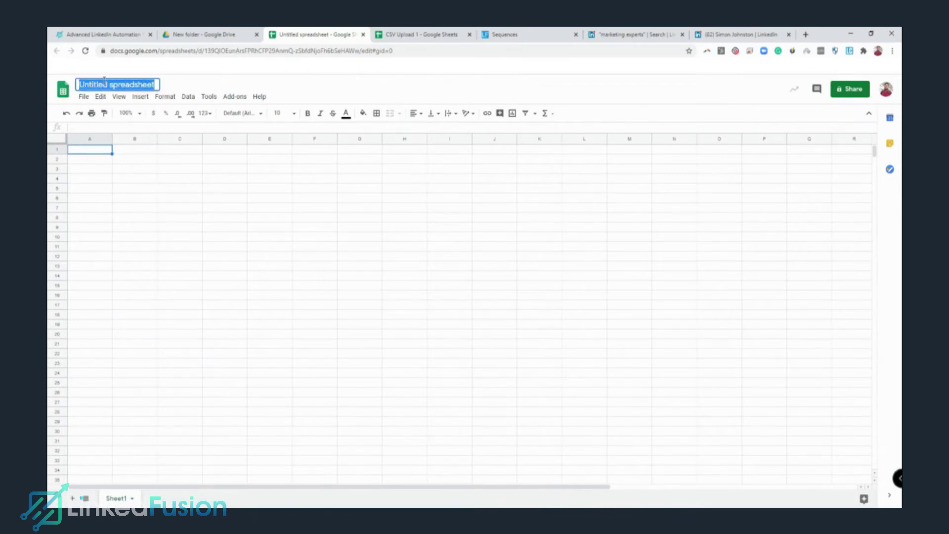
text(Zoo)
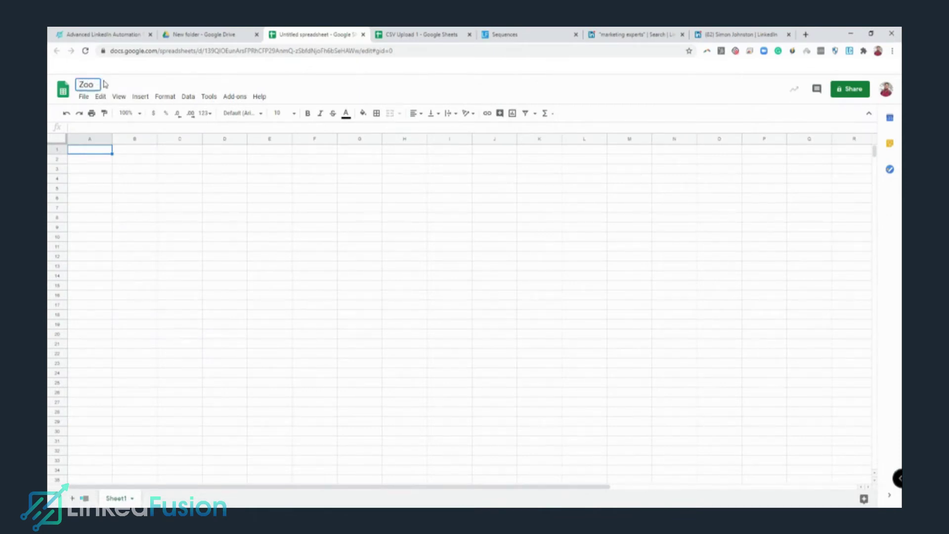
text(m info CSV u)
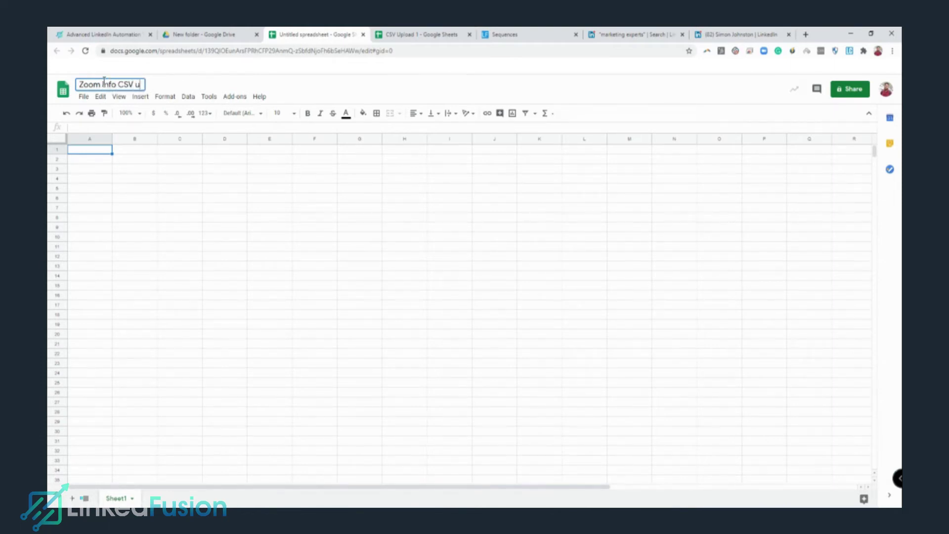
text(ploadoad)
click(90, 150)
Step: Paste the copied LinkedIn profile URLs into column A starting at cell A1
right_click(89, 151)
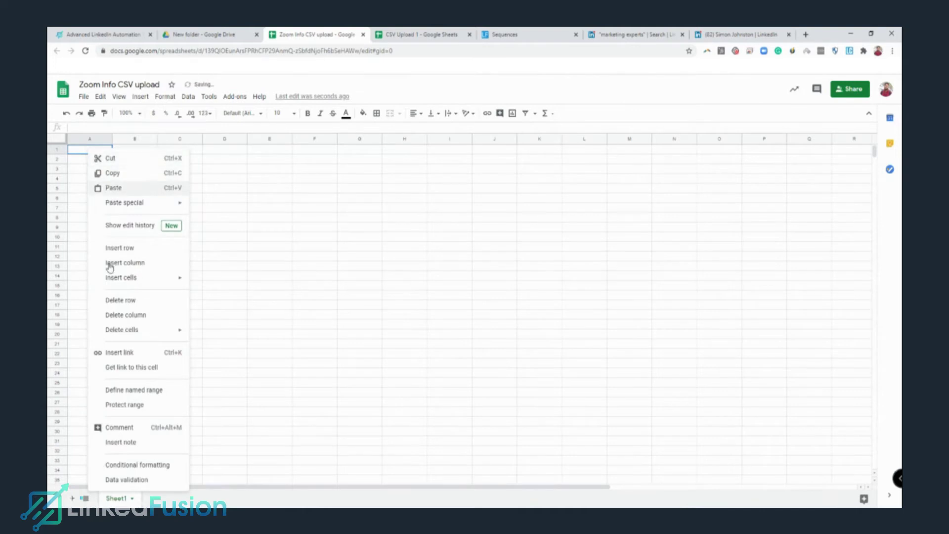
click(121, 188)
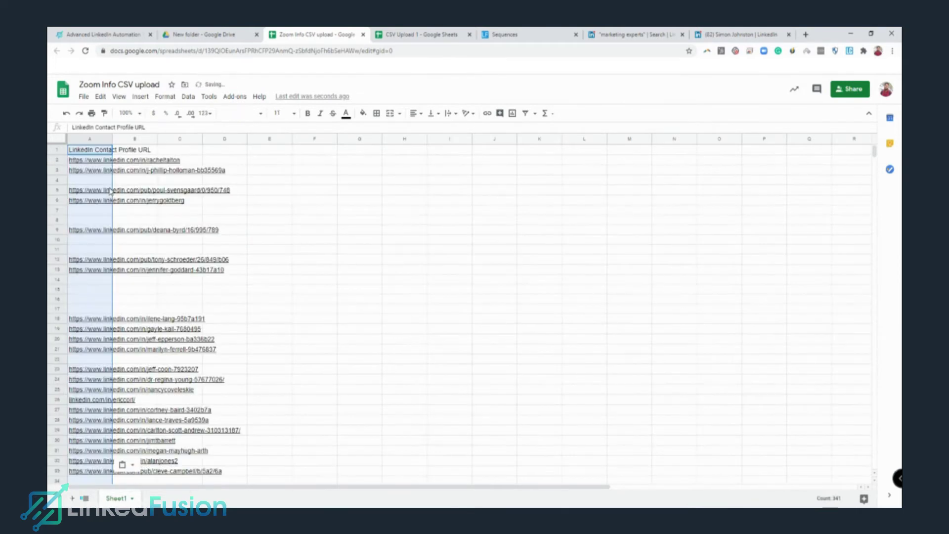
click(316, 220)
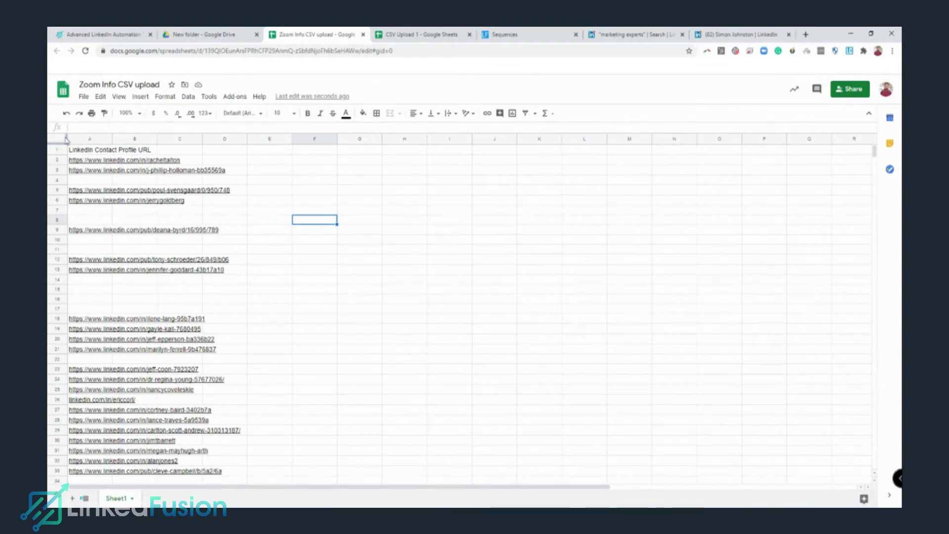
click(58, 152)
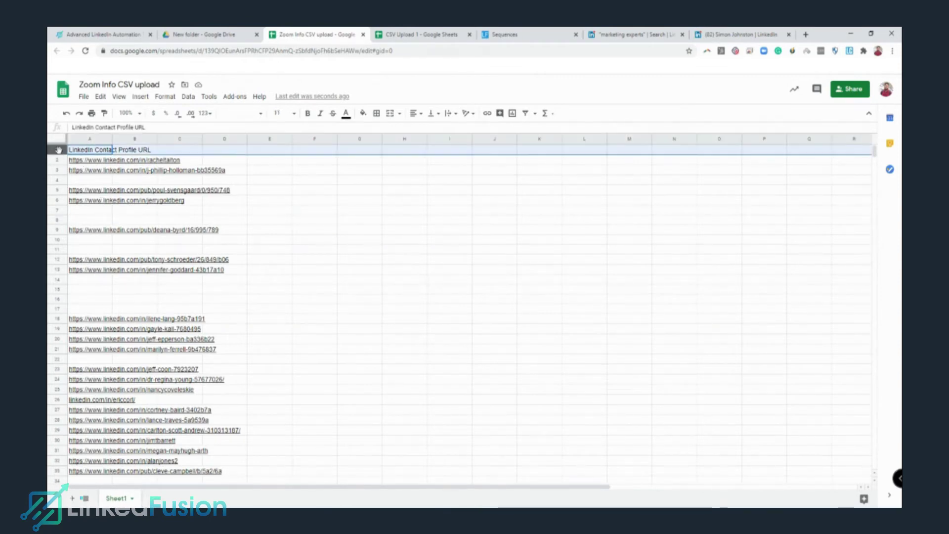
right_click(59, 152)
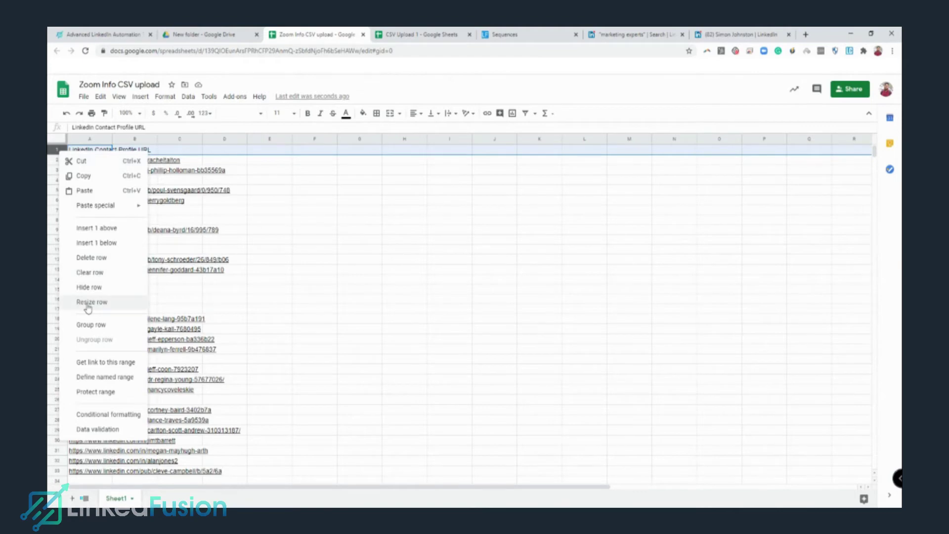
Step: Delete the header row and sort the sheet A→Z by column A
click(91, 257)
click(117, 284)
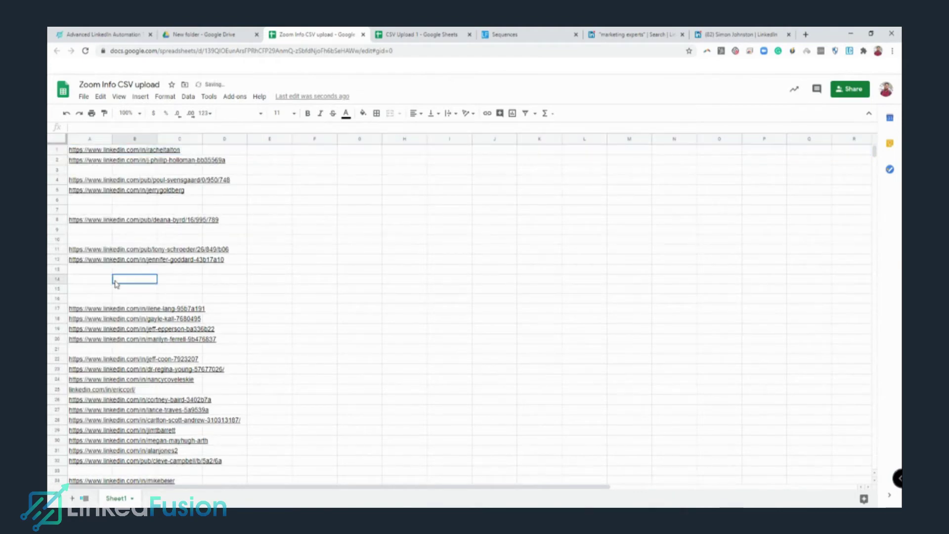
click(104, 138)
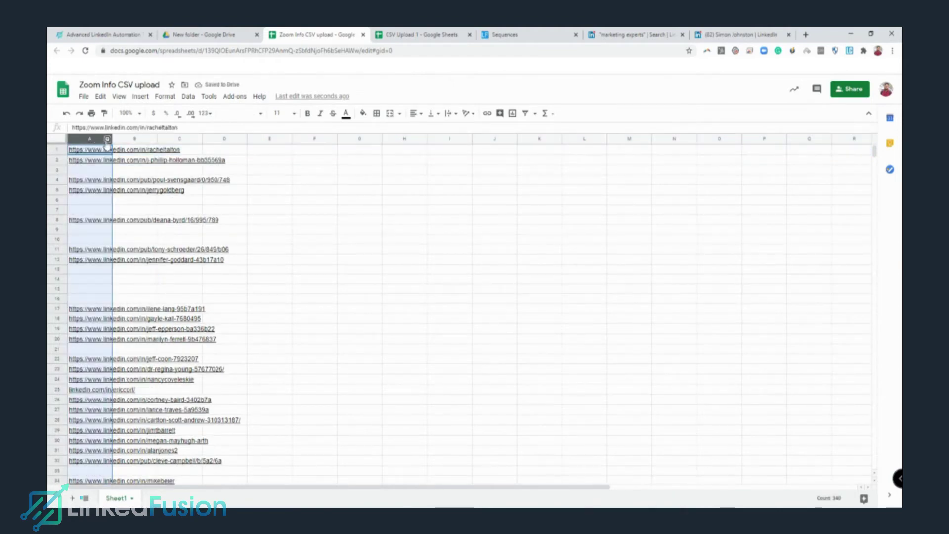
click(107, 139)
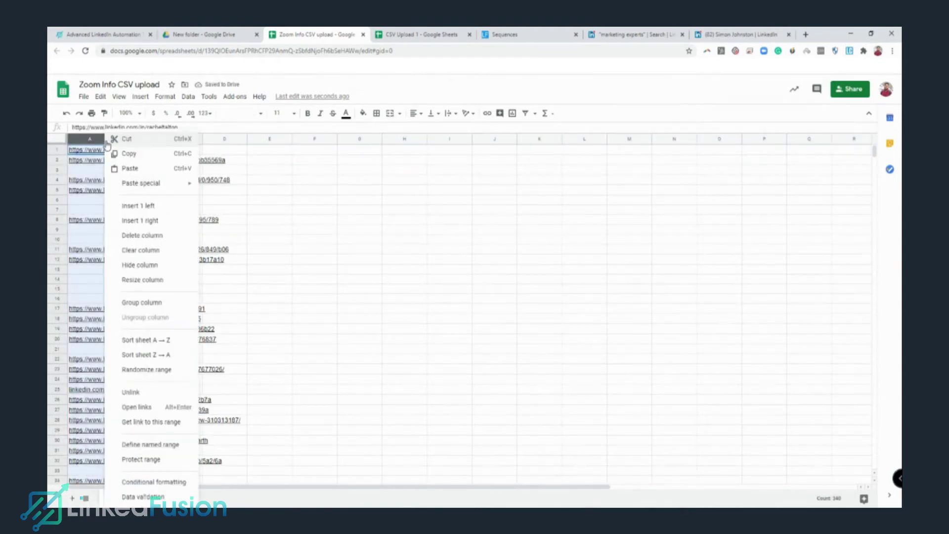
click(153, 341)
scroll(99, 210, down, 12)
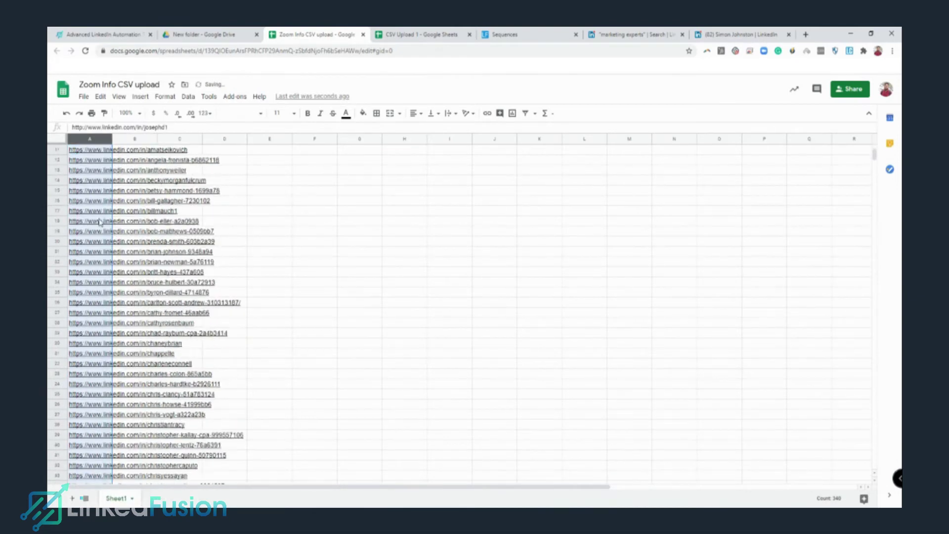
scroll(99, 207, up, 10)
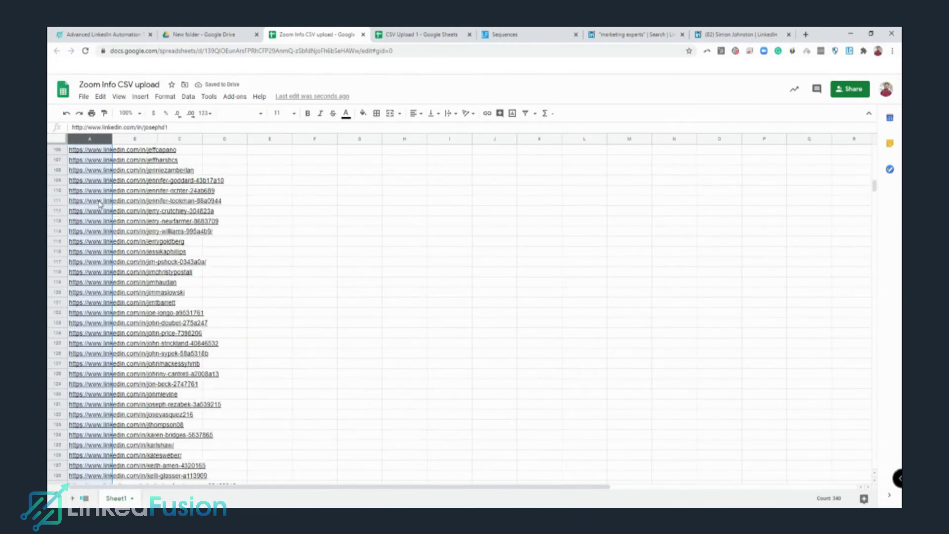
scroll(104, 201, up, 10)
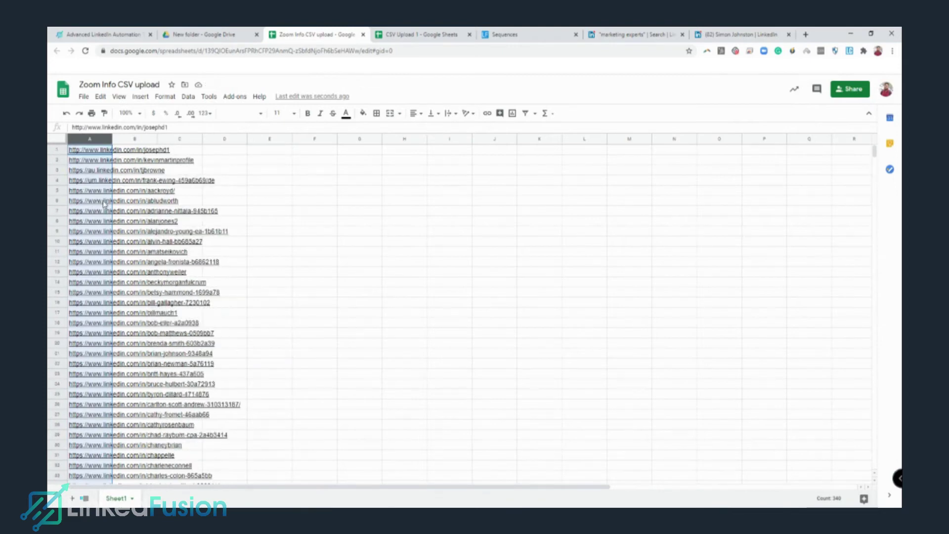
click(269, 160)
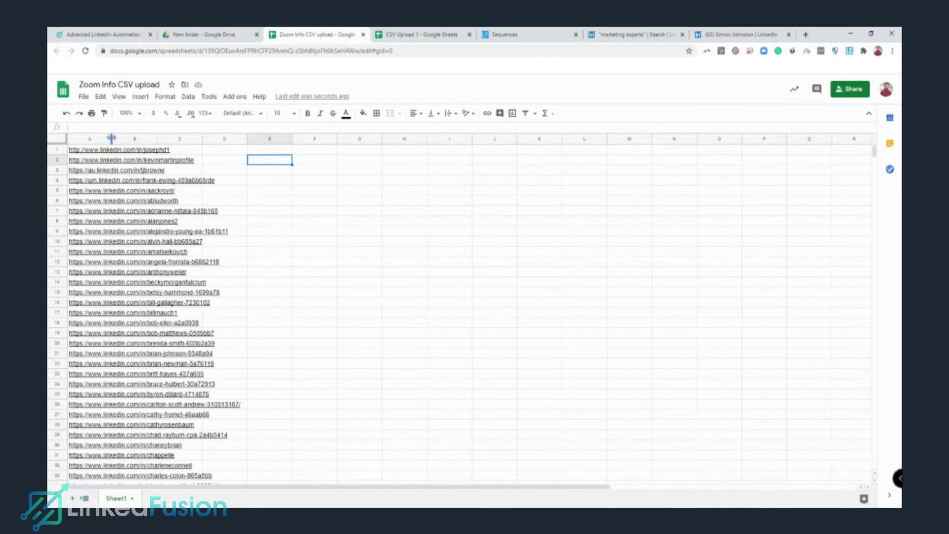
Step: Auto-fit column A to show full URLs and check cells like A3 and A8
double_click(112, 138)
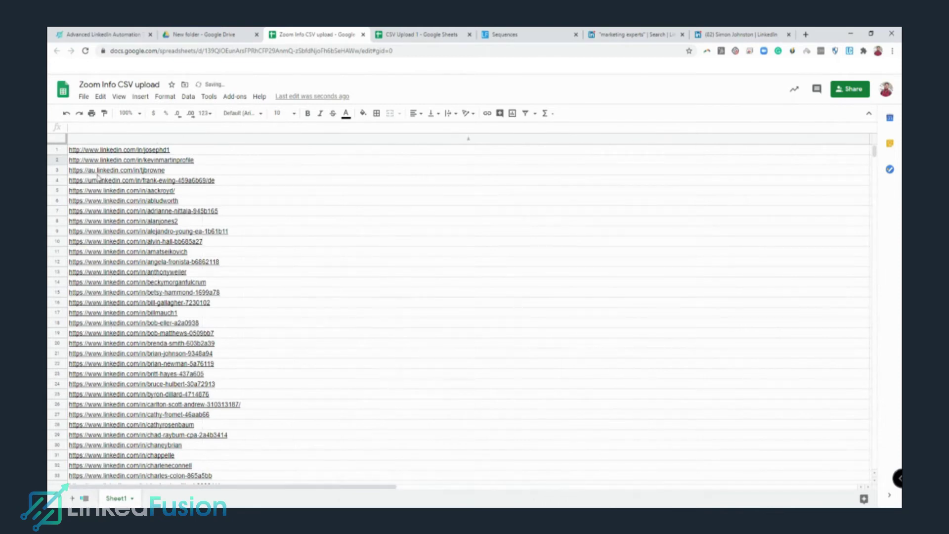
mouse_move(80, 160)
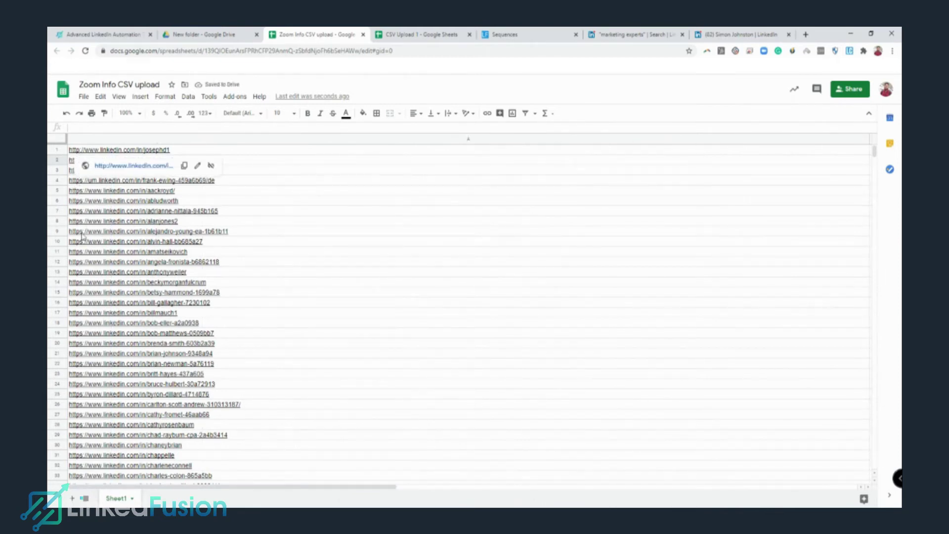
click(270, 174)
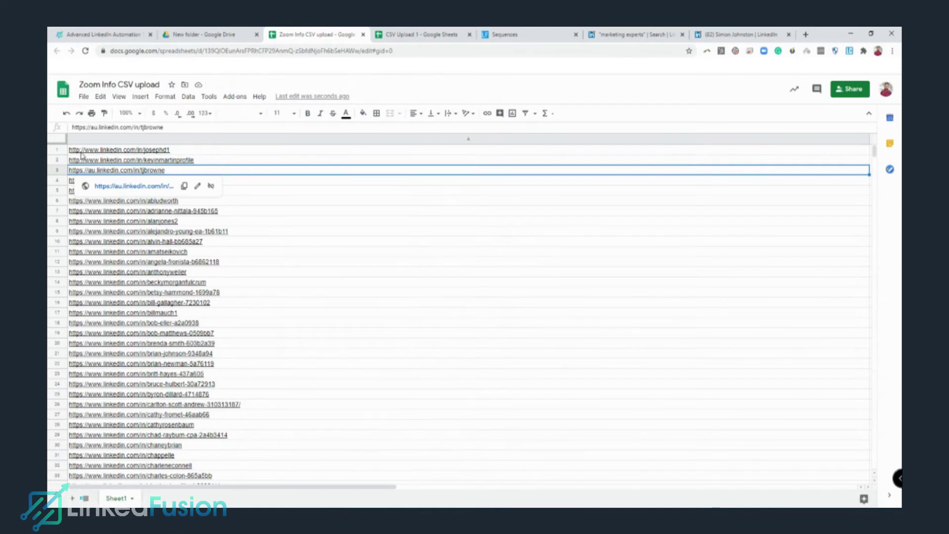
click(271, 139)
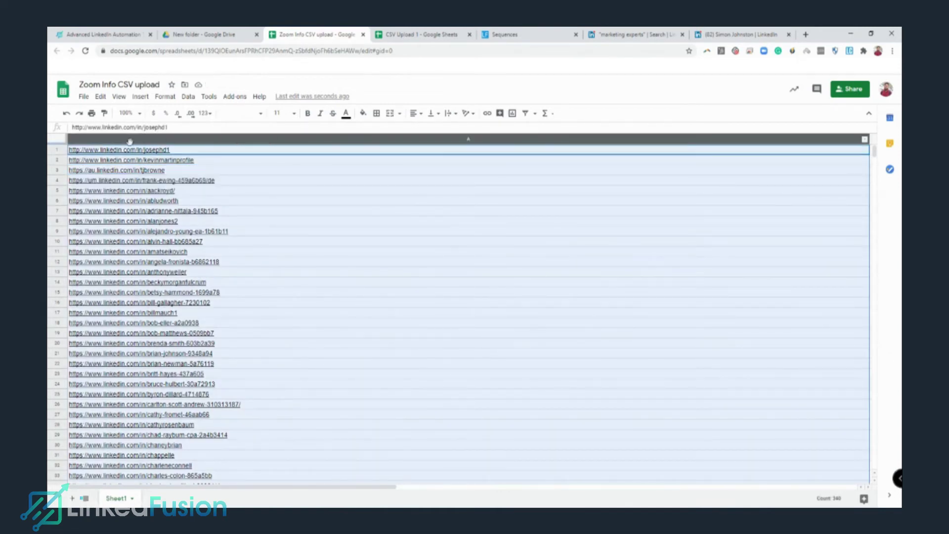
click(262, 128)
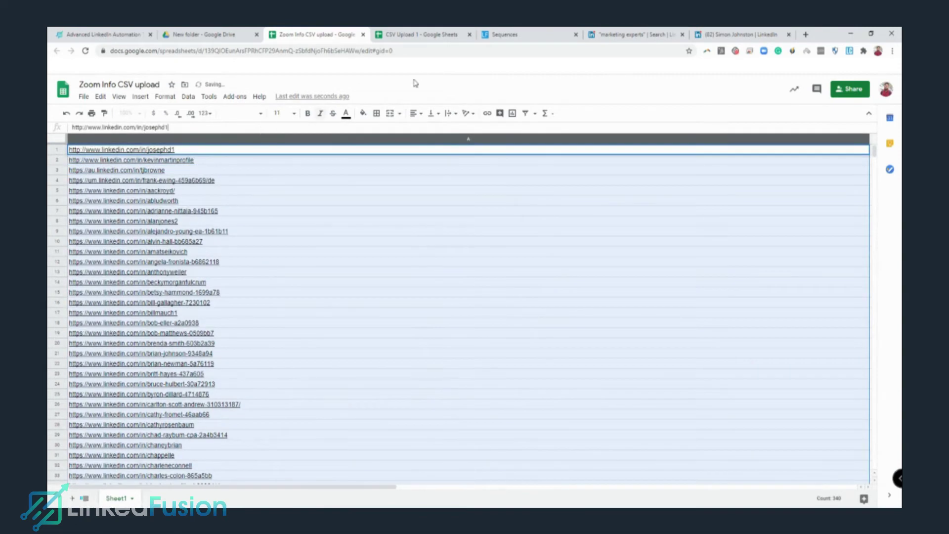
click(272, 221)
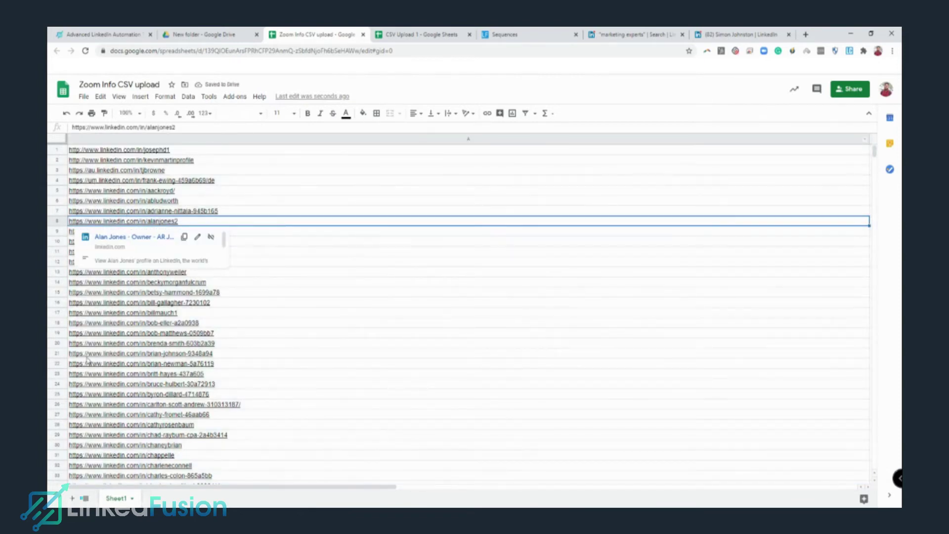
scroll(166, 272, down, 18)
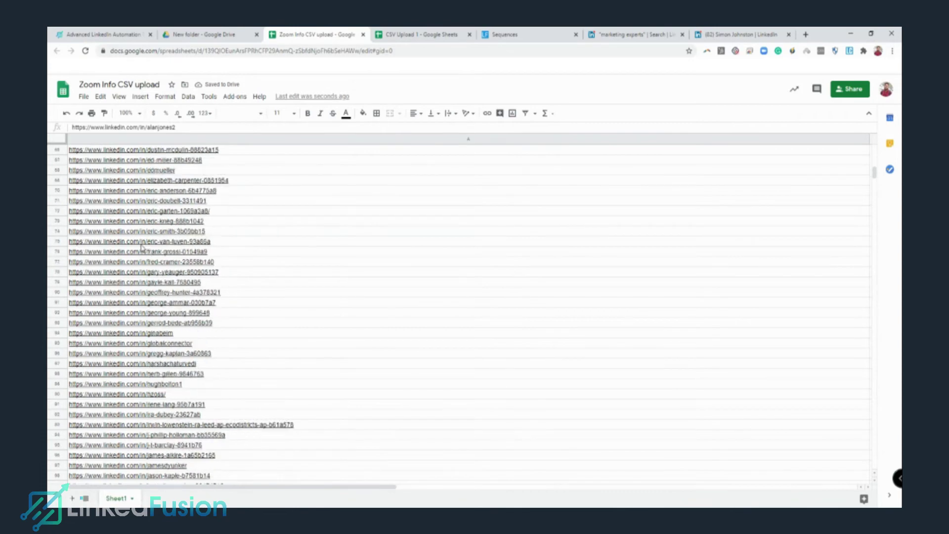
scroll(142, 247, down, 10)
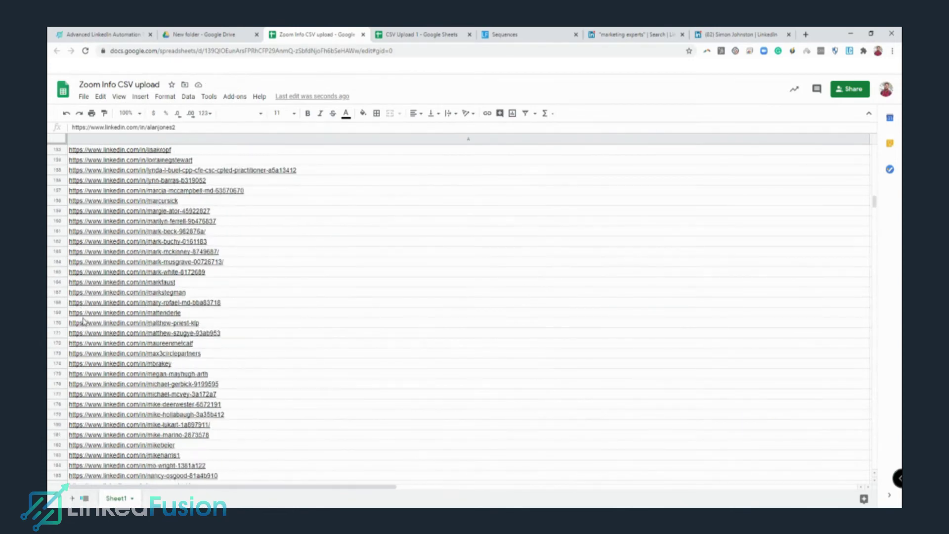
scroll(87, 309, up, 20)
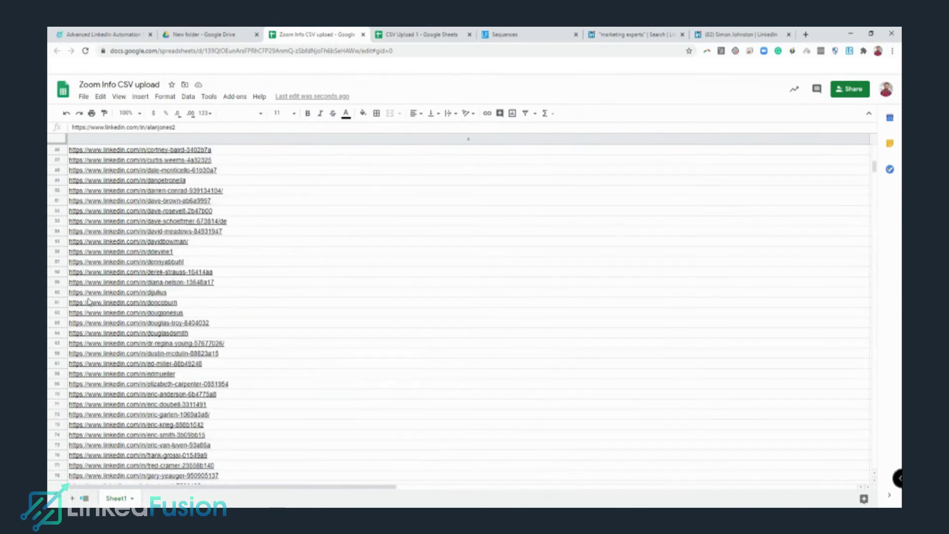
scroll(91, 304, up, 4)
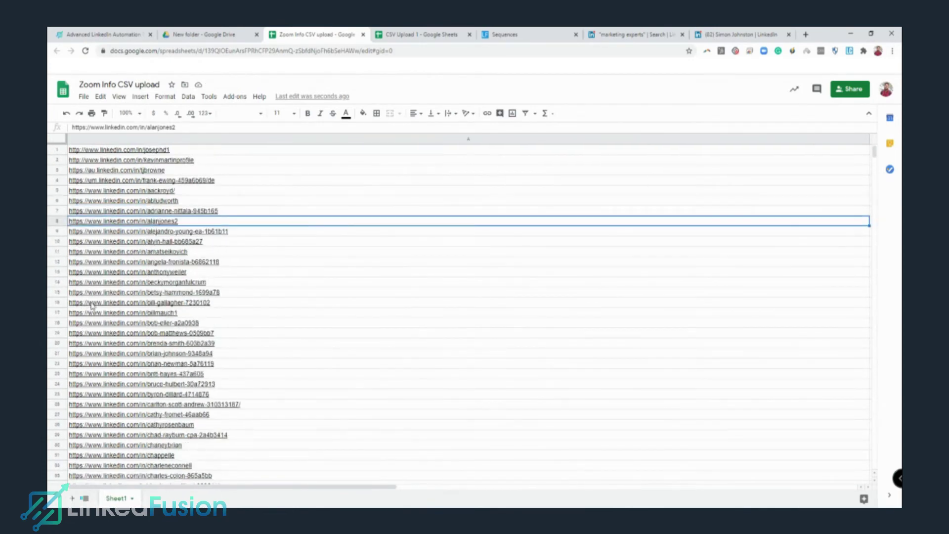
click(101, 97)
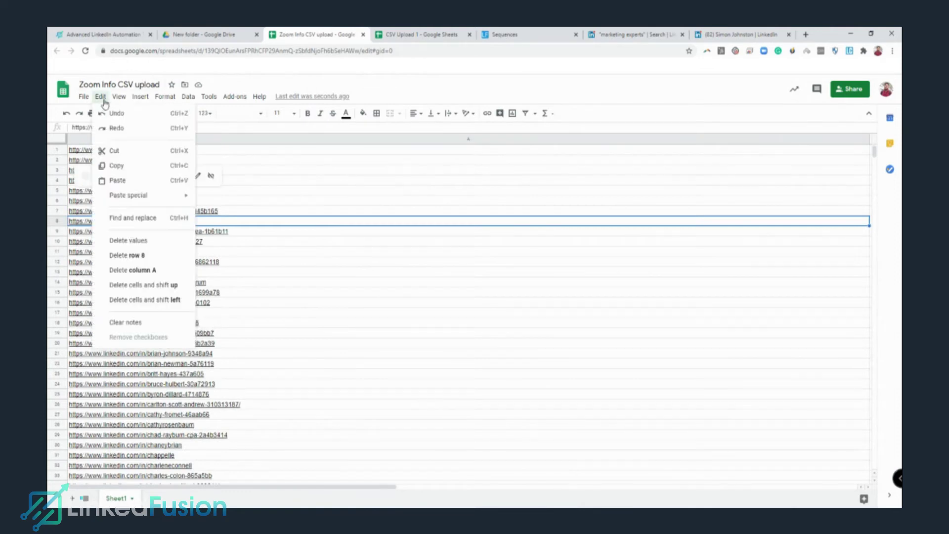
click(124, 218)
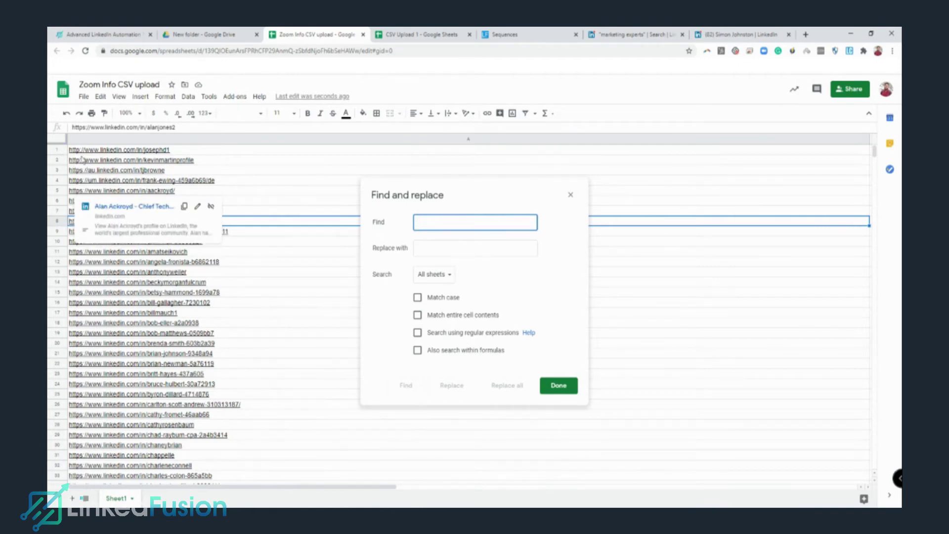
text(http://)
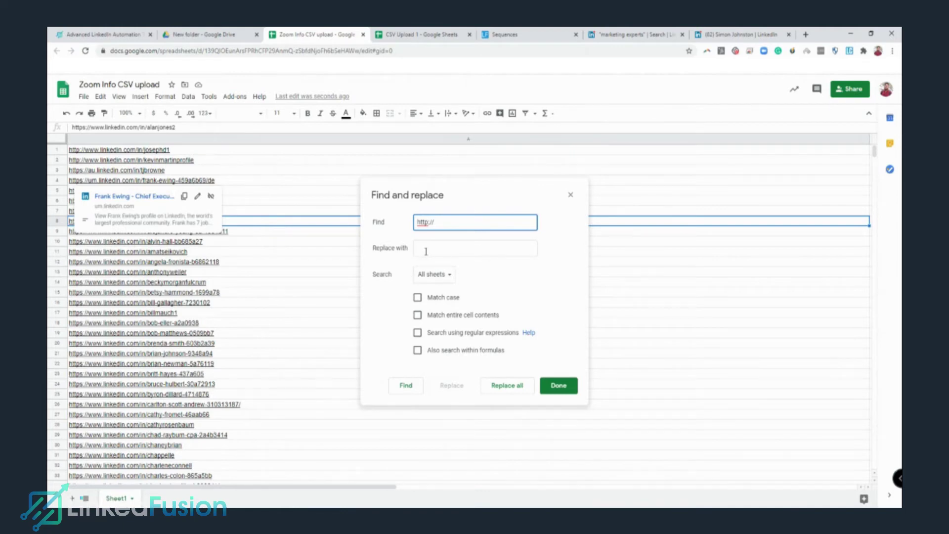
click(501, 386)
mouse_move(73, 166)
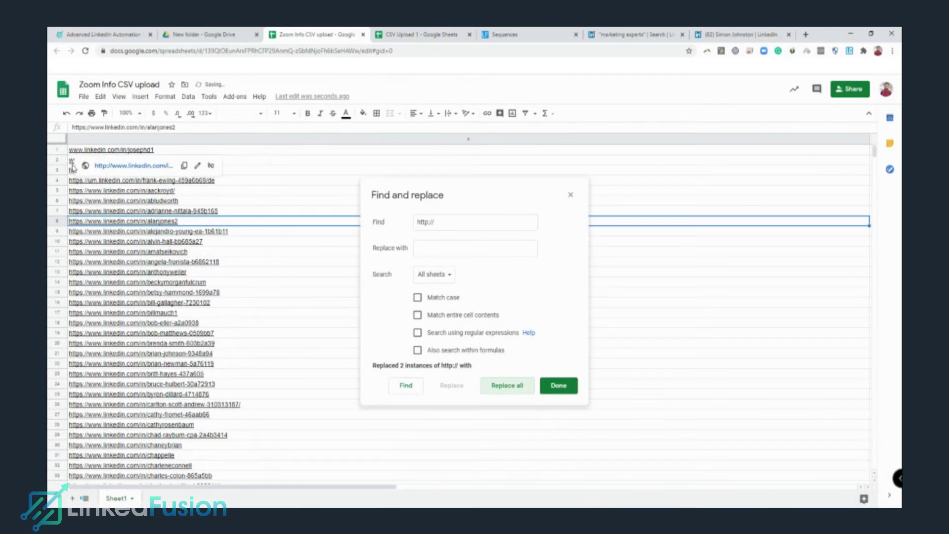
click(426, 224)
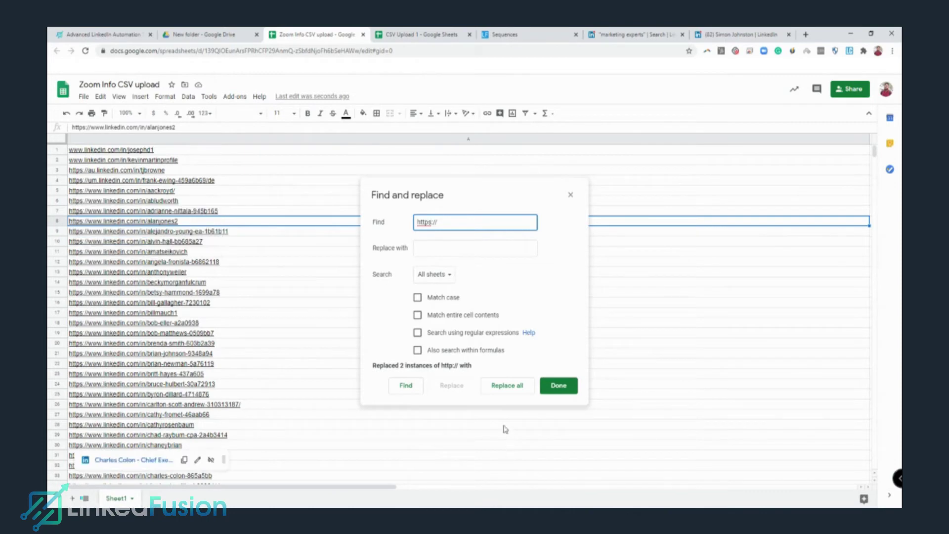
text(s)
click(502, 386)
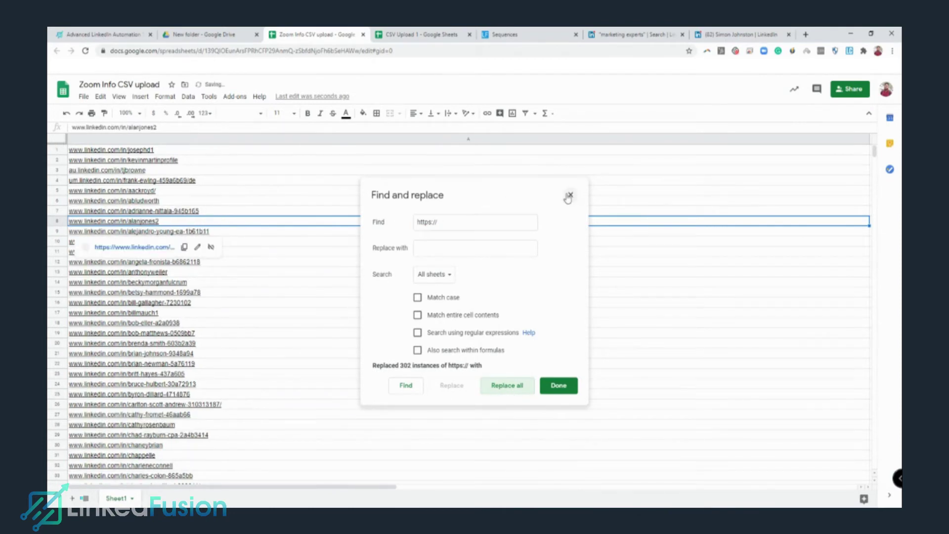
click(570, 195)
Step: Scroll through column A to review the cleaned LinkedIn profile links
scroll(157, 247, down, 3)
scroll(157, 248, down, 15)
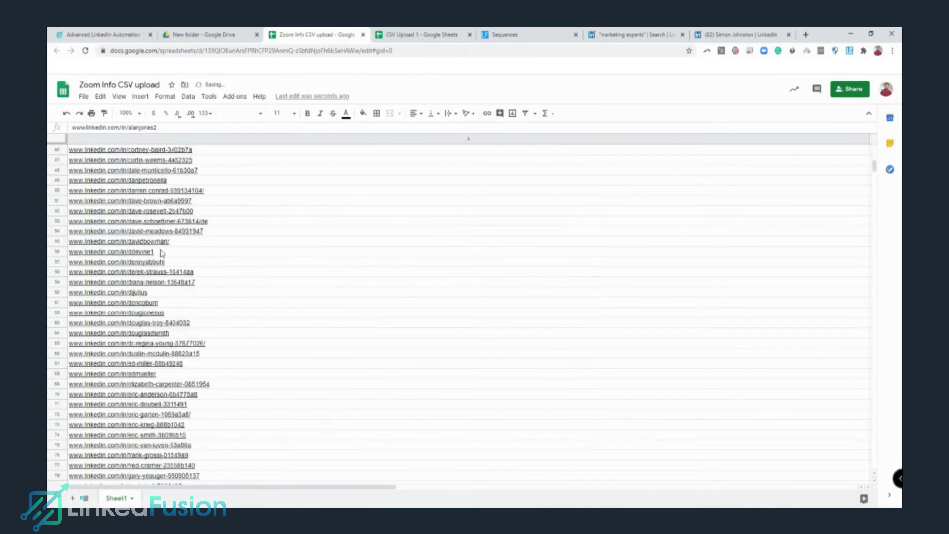
scroll(136, 287, down, 18)
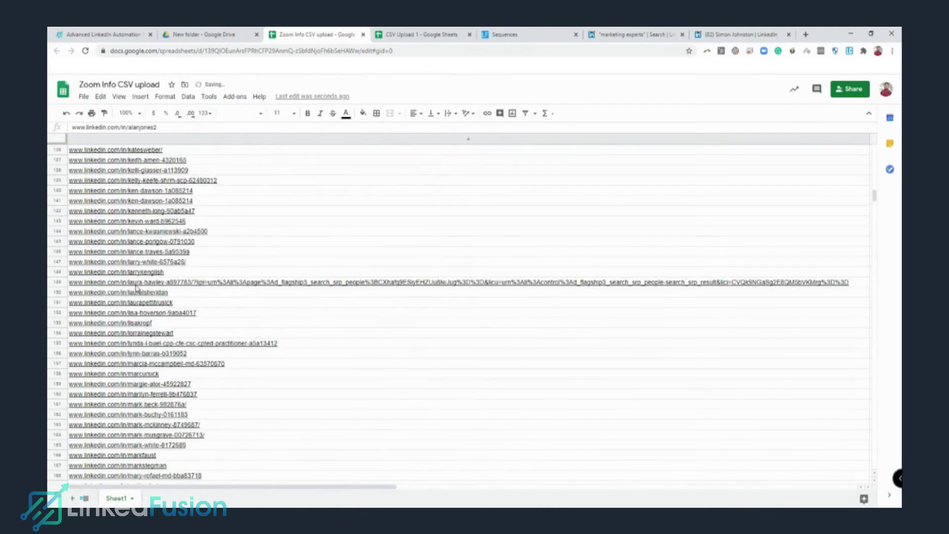
scroll(137, 289, down, 20)
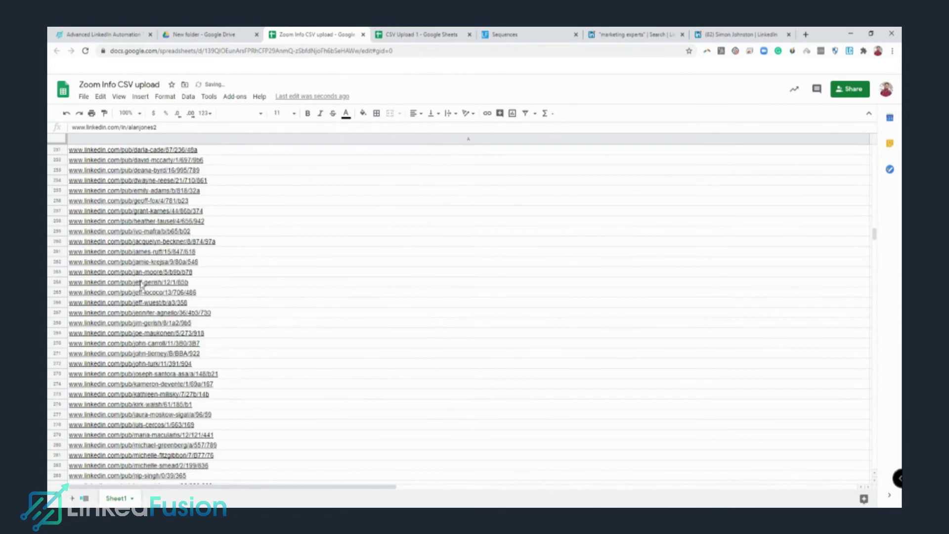
scroll(131, 296, up, 2)
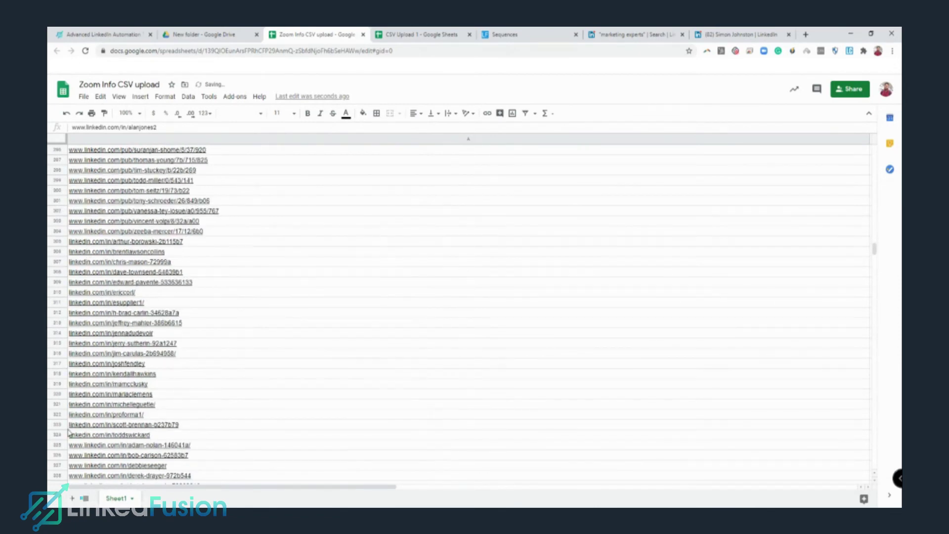
scroll(79, 396, up, 20)
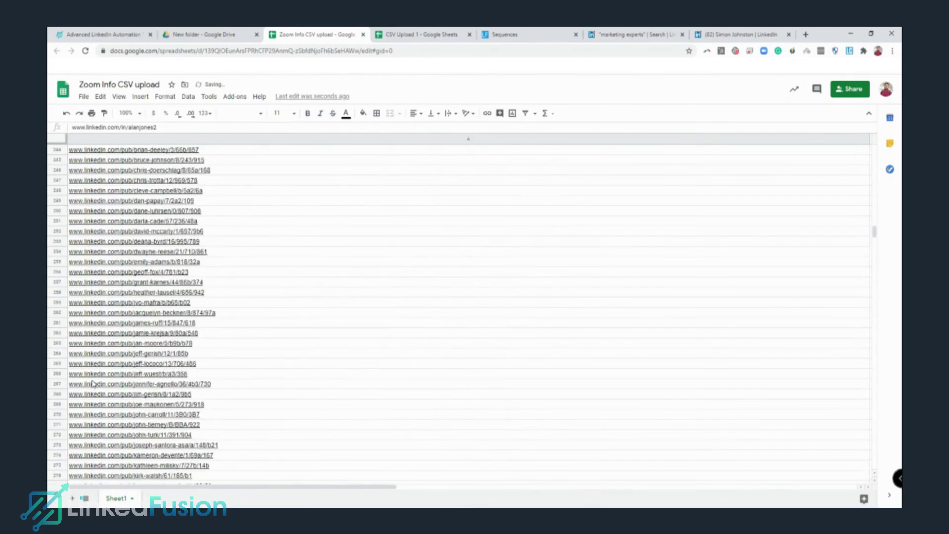
scroll(89, 381, up, 20)
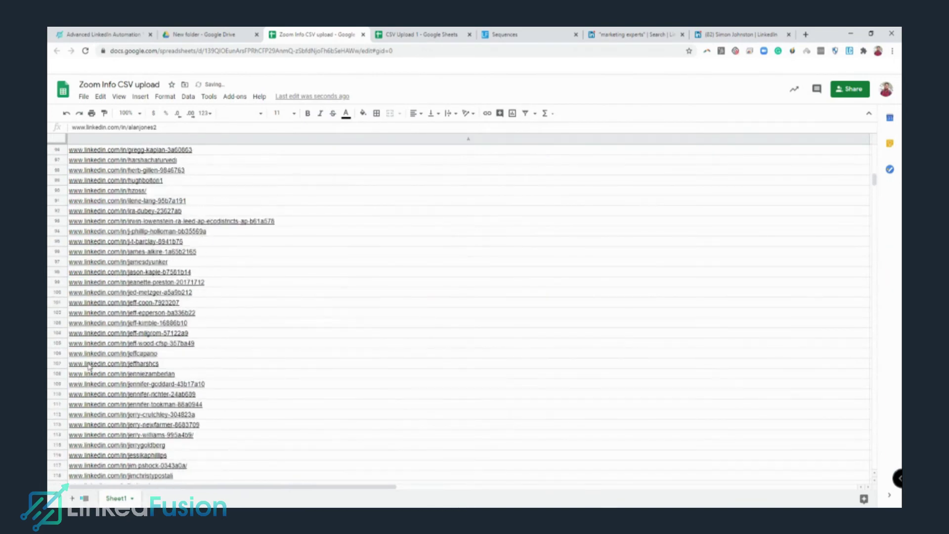
scroll(82, 349, up, 8)
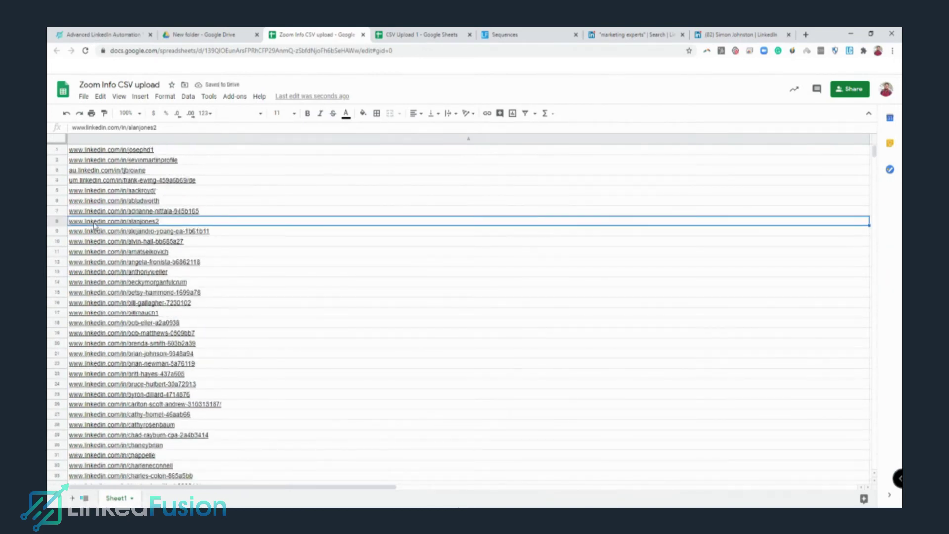
click(101, 96)
click(117, 223)
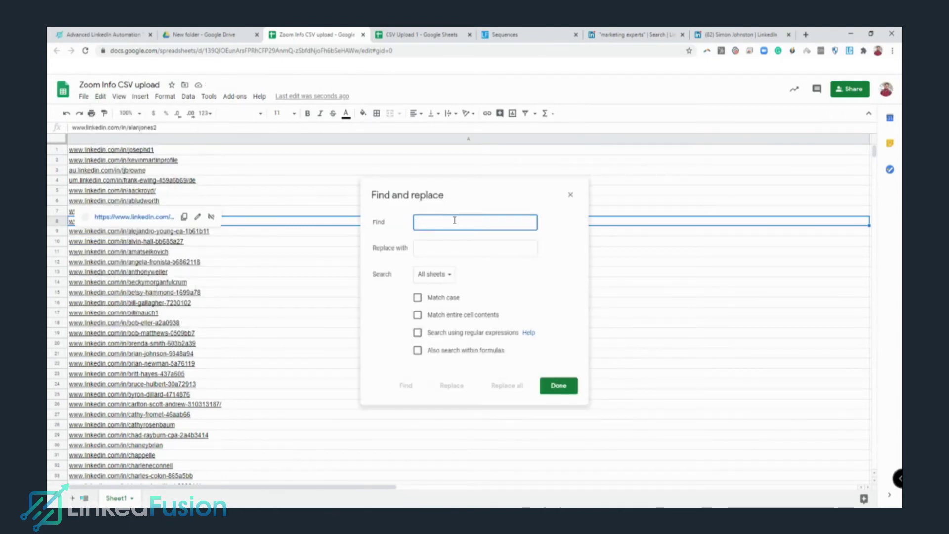
text(www.)
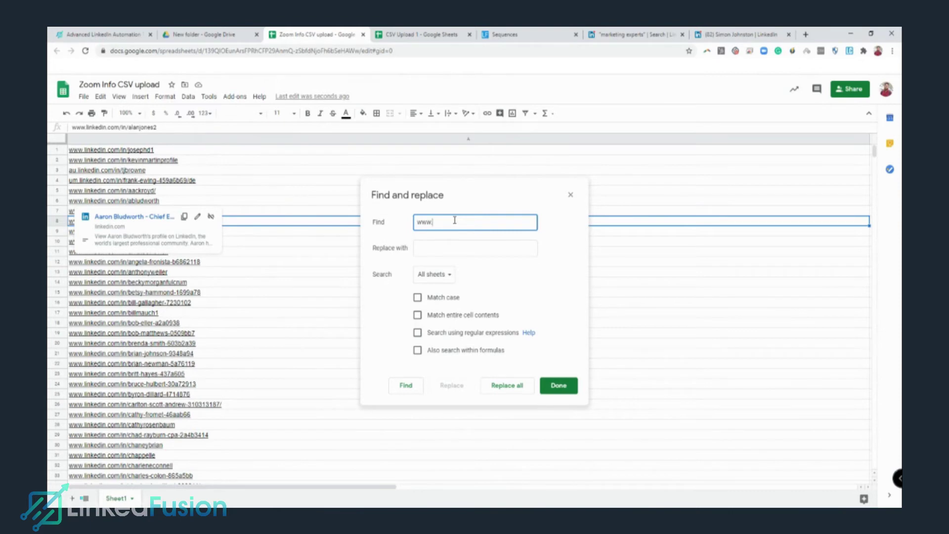
click(513, 386)
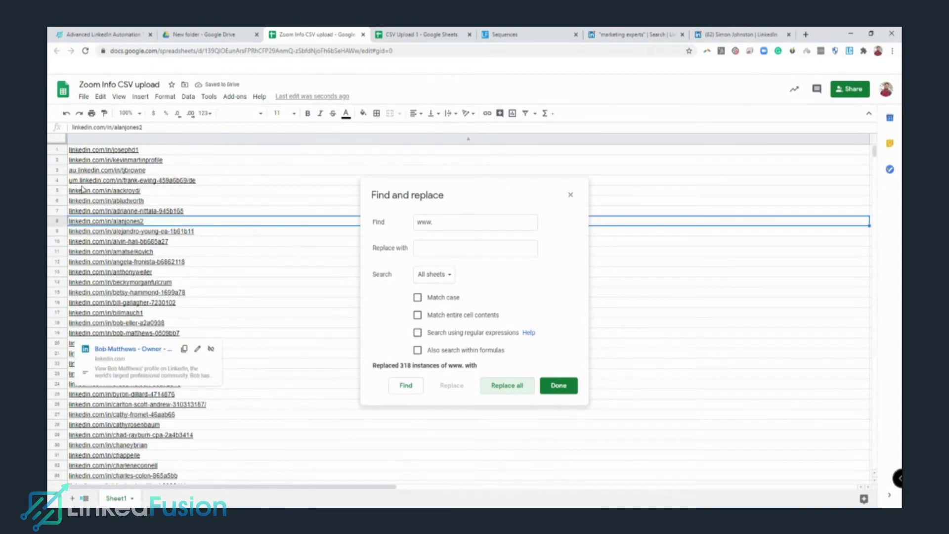
drag(431, 222, 392, 227)
text(a)
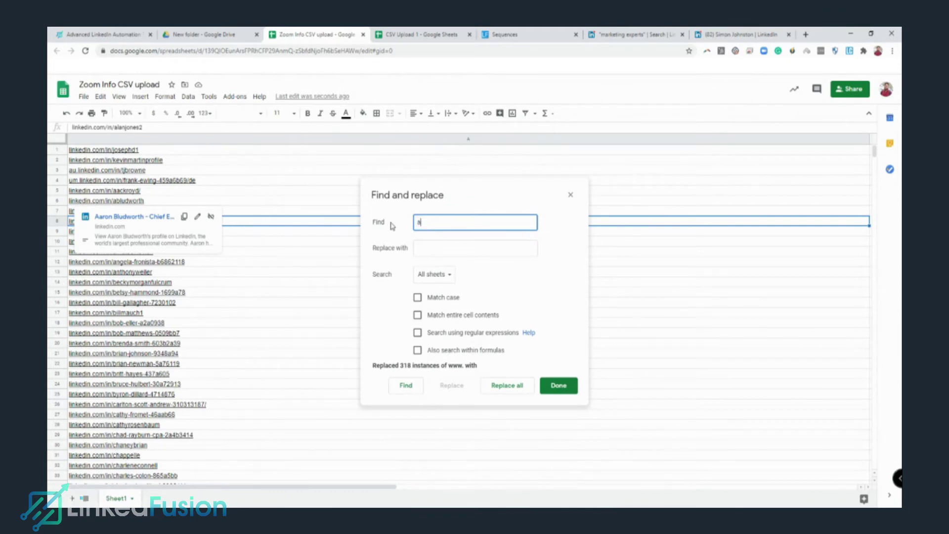
text(u.)
click(507, 385)
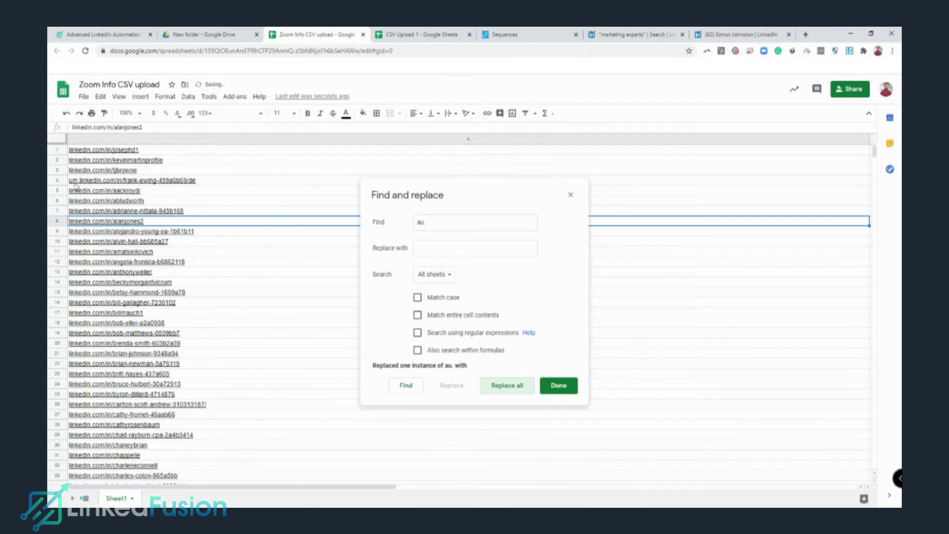
drag(434, 222, 370, 224)
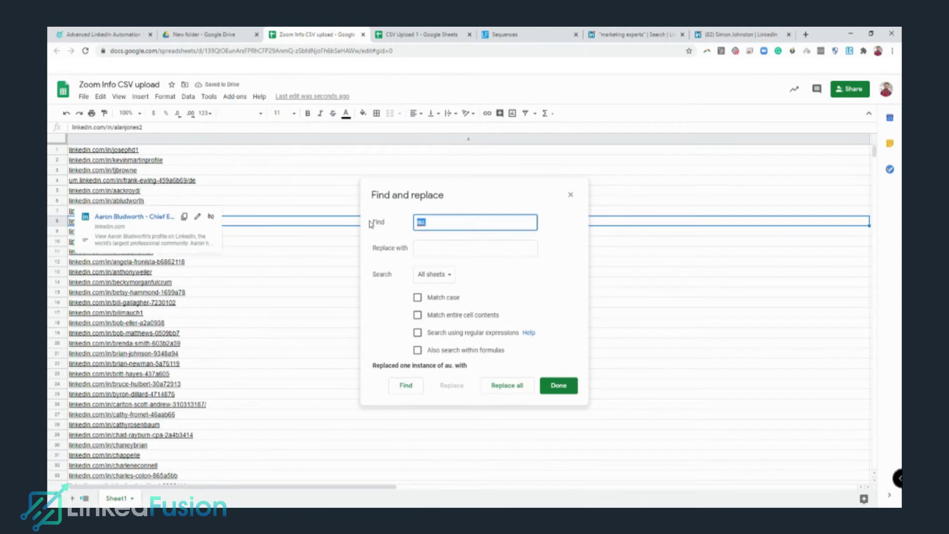
text(um.)
click(512, 386)
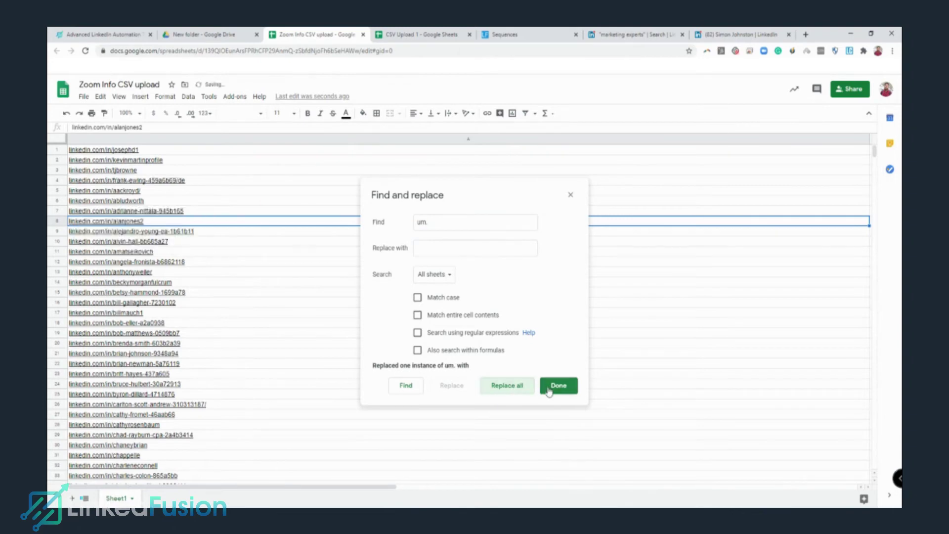
click(558, 385)
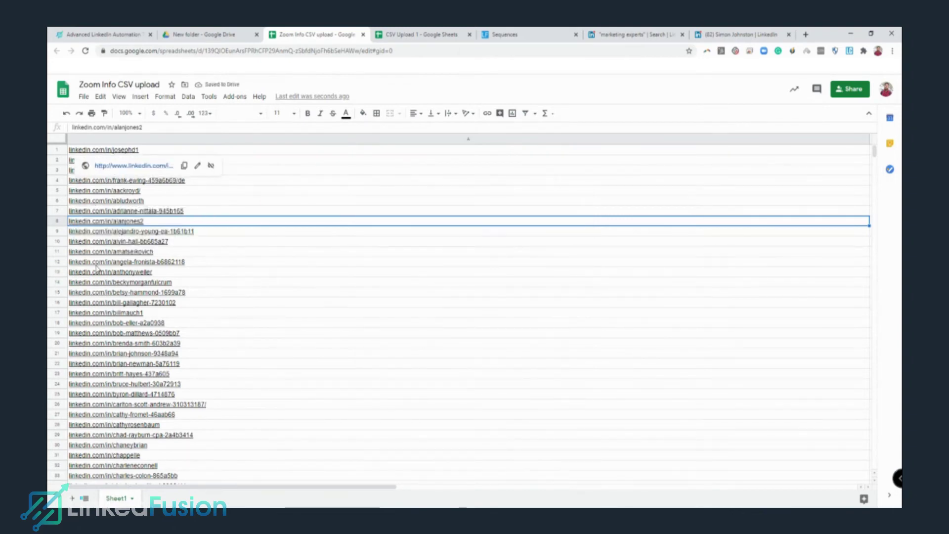
scroll(97, 272, down, 8)
scroll(97, 275, down, 15)
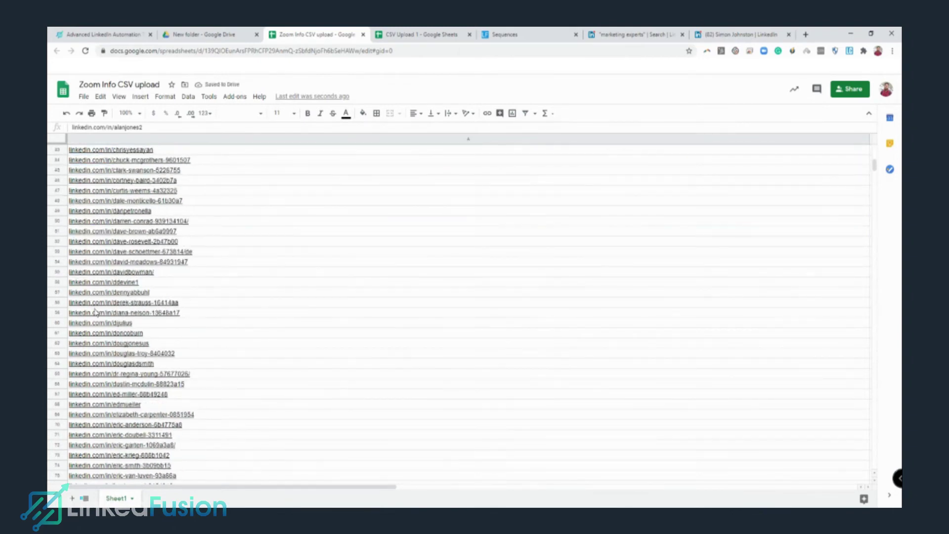
scroll(97, 312, down, 20)
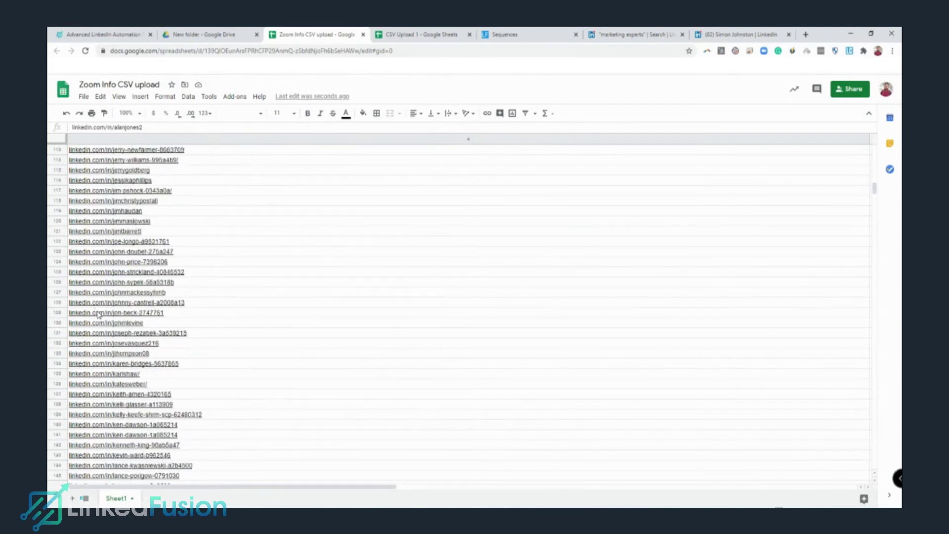
scroll(100, 316, down, 13)
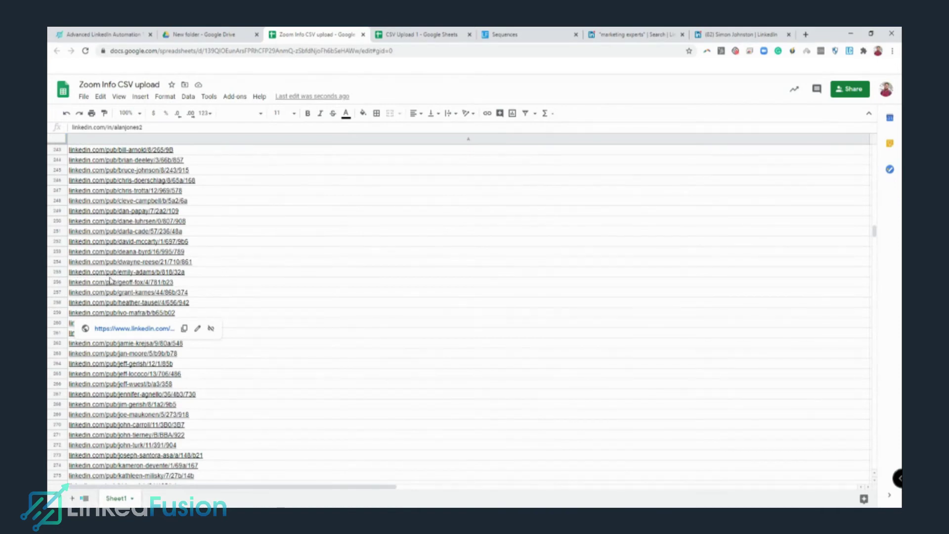
click(116, 272)
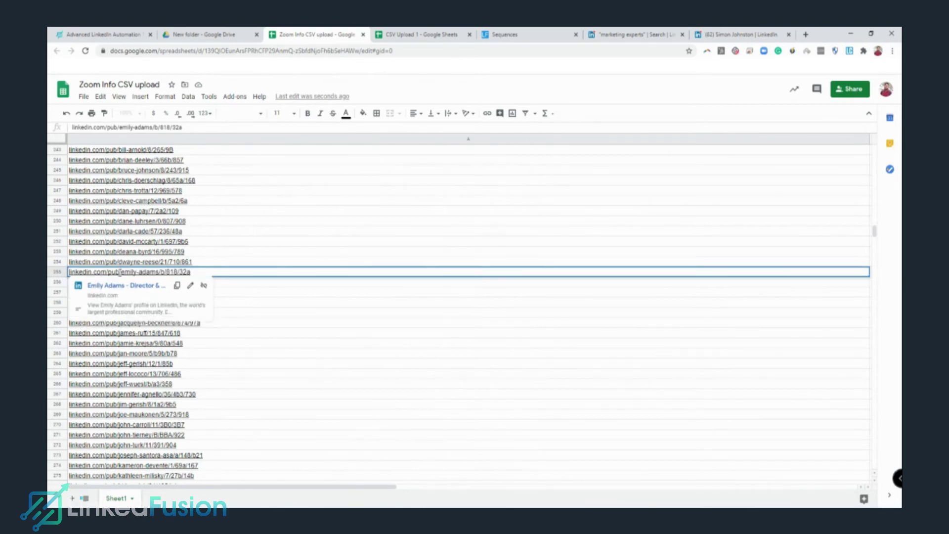
drag(120, 272, 64, 274)
click(146, 254)
Step: Replace every 'linkedin.com/pub' with 'linkedin.com/in' across the sheet
scroll(119, 341, up, 5)
scroll(119, 341, up, 2)
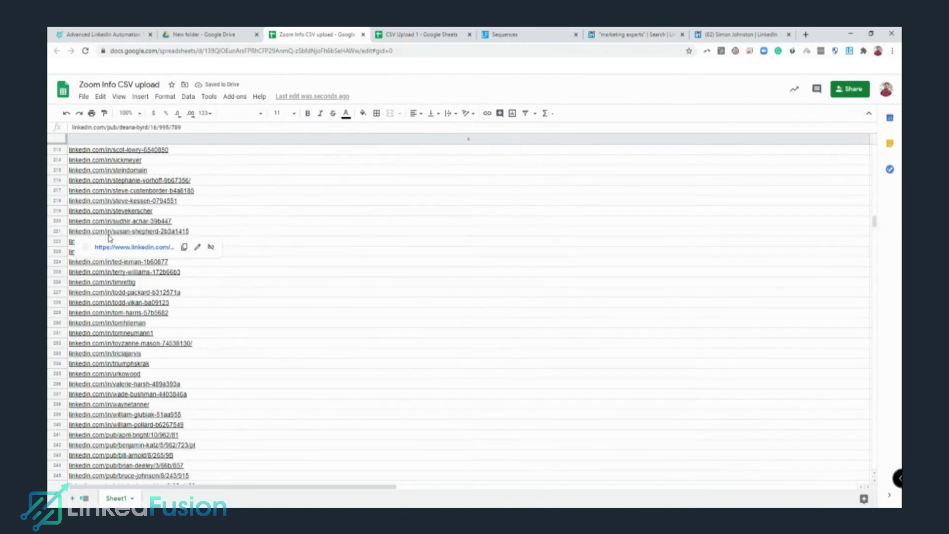
click(101, 96)
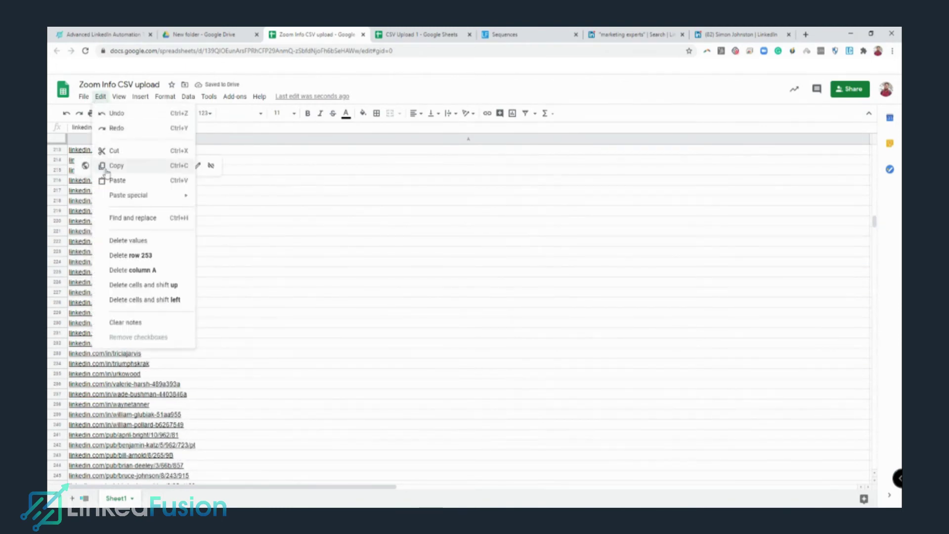
click(119, 218)
text(linkedin.com/pub)
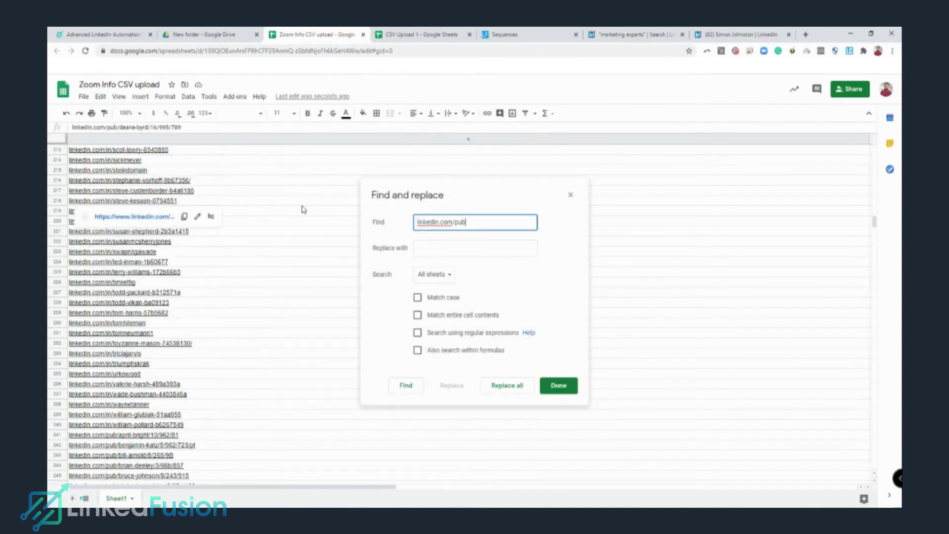
click(443, 250)
key(ctrl+v)
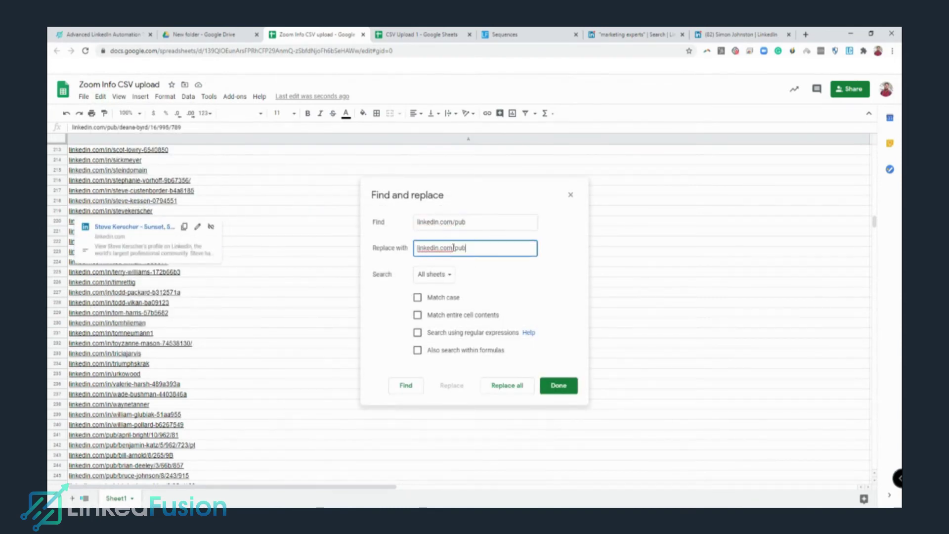
drag(457, 248, 483, 247)
text(in)
click(503, 390)
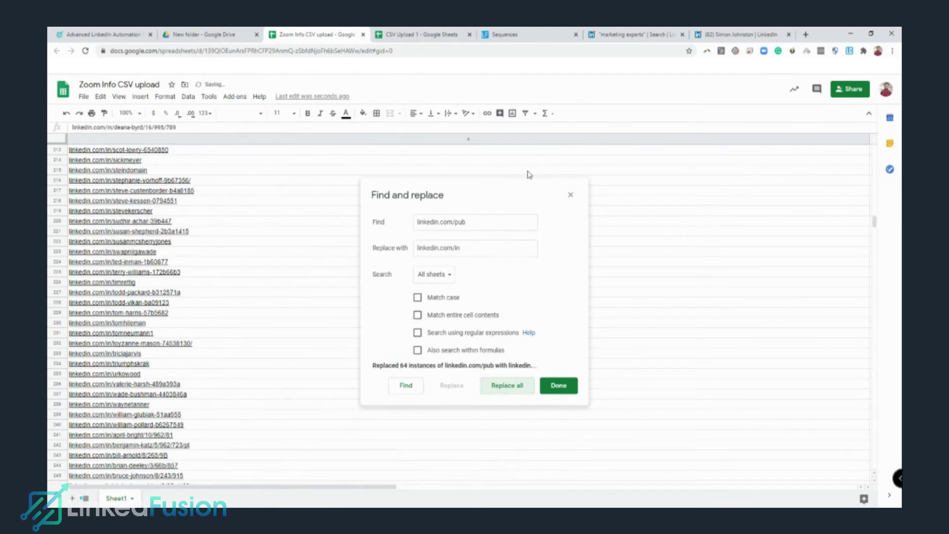
Step: Close Find and replace and scroll through the rows to check the /in/ links
click(570, 195)
scroll(117, 295, up, 8)
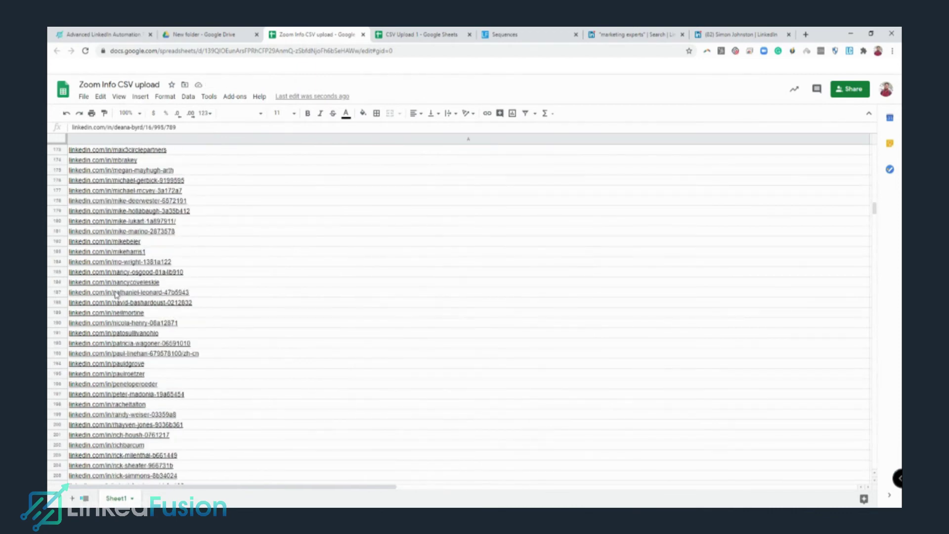
scroll(118, 295, up, 3)
scroll(125, 263, down, 20)
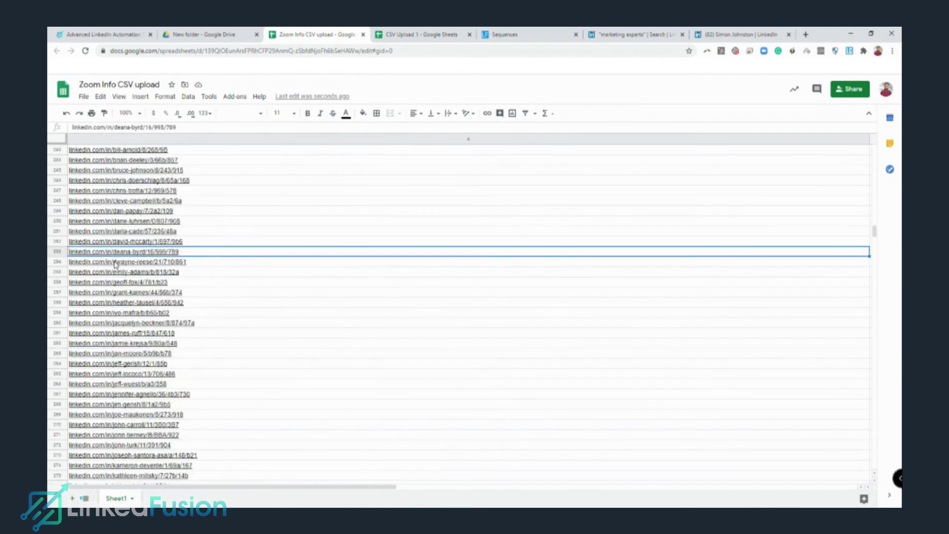
scroll(113, 295, down, 7)
scroll(115, 291, up, 11)
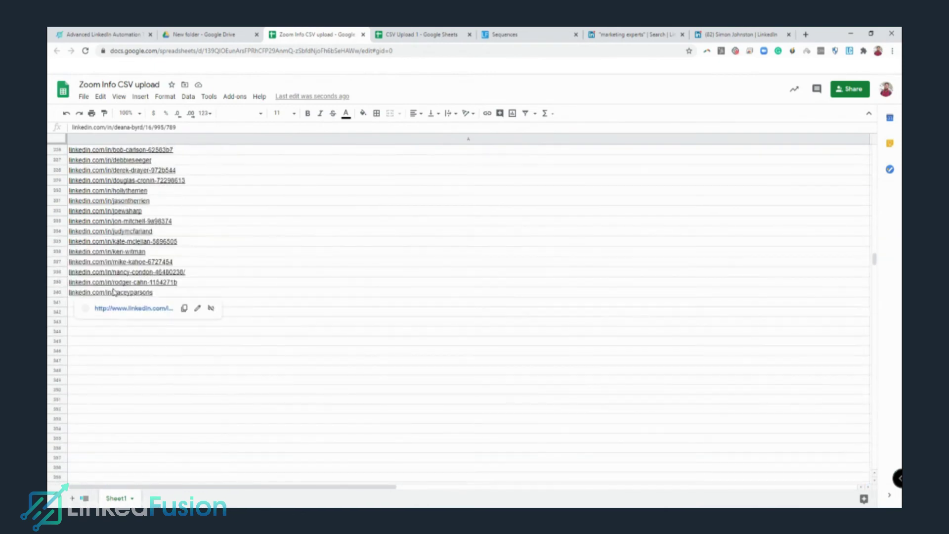
scroll(117, 286, up, 20)
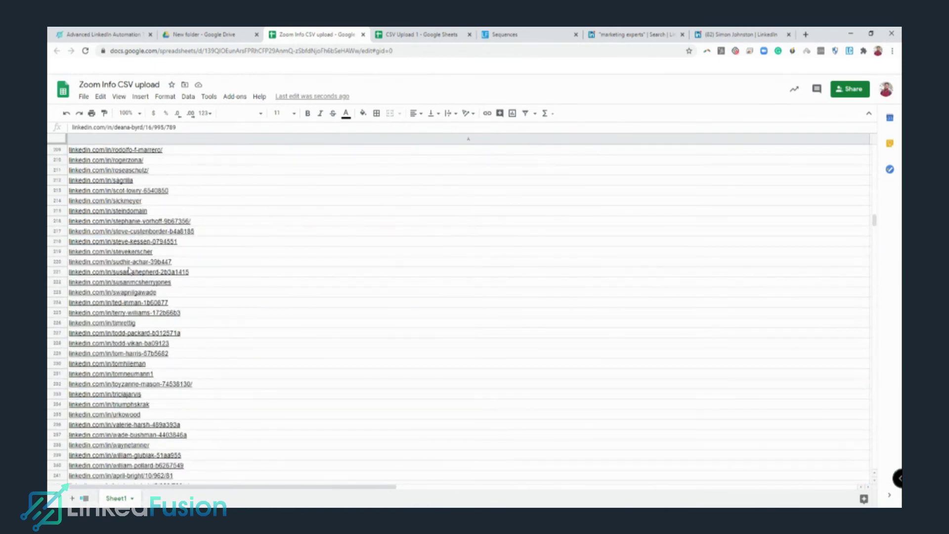
scroll(117, 258, up, 20)
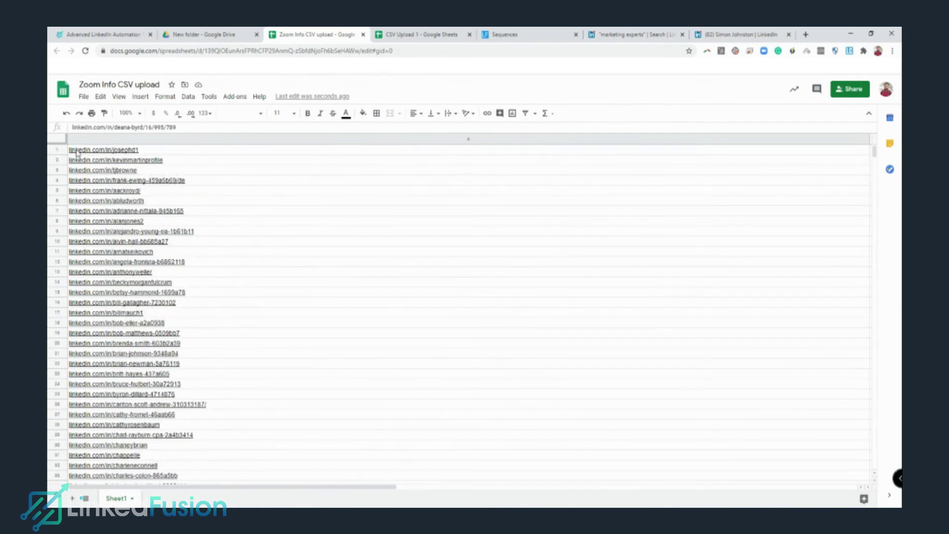
mouse_move(70, 152)
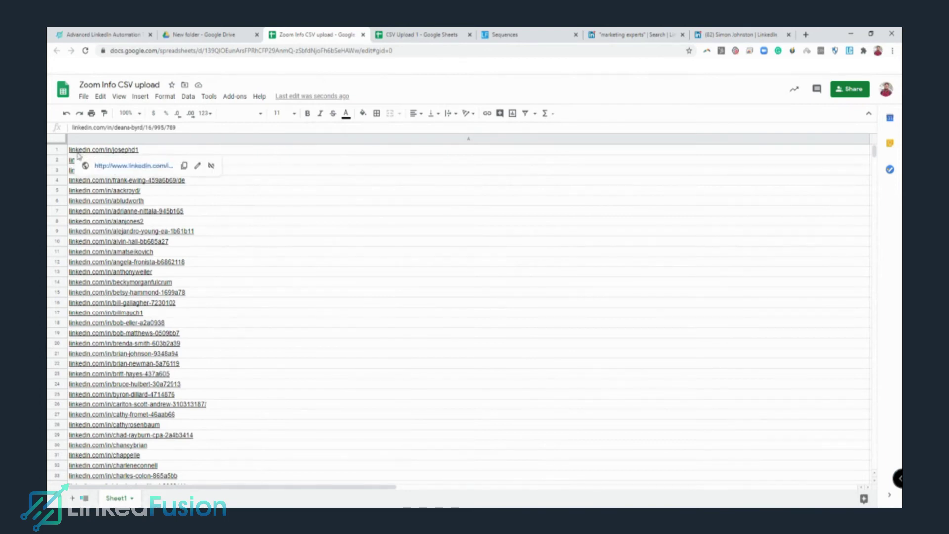
click(100, 96)
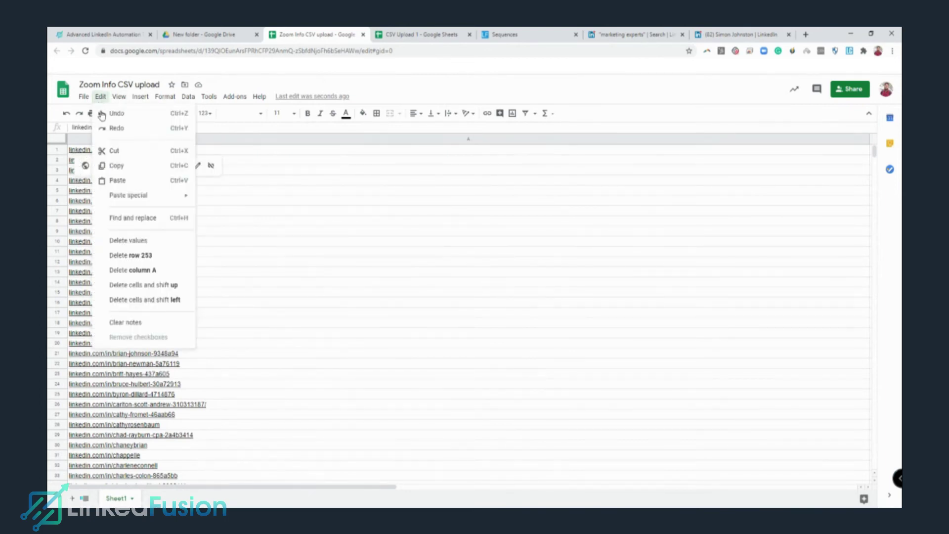
click(128, 218)
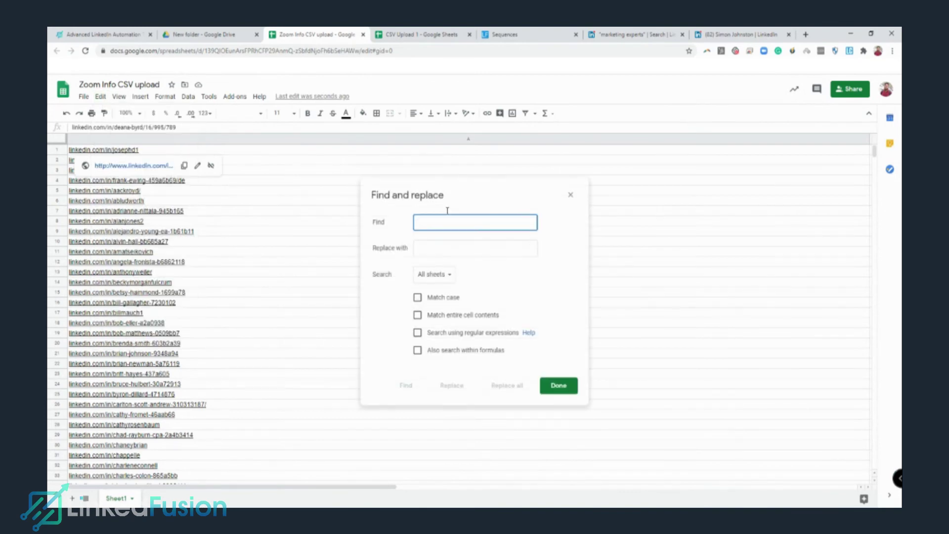
text(linked)
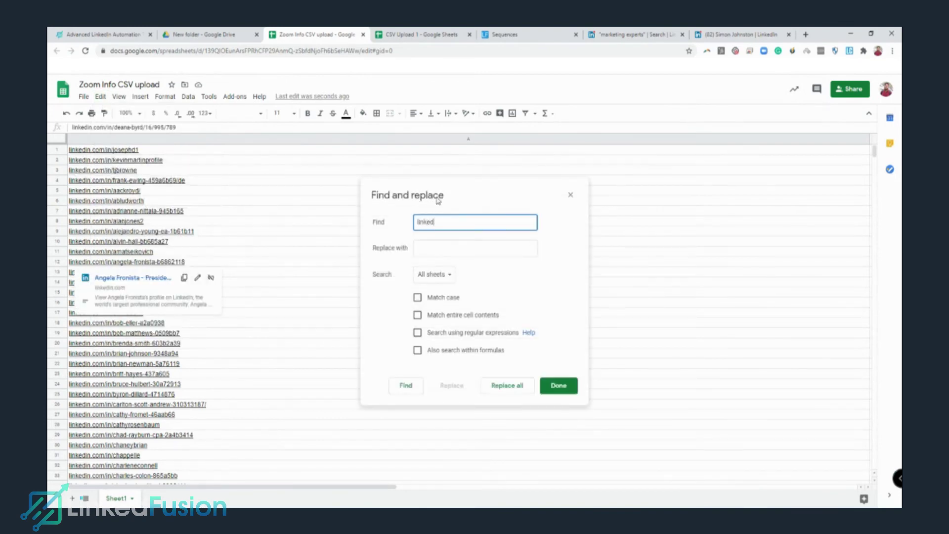
text(in.com)
key(Tab)
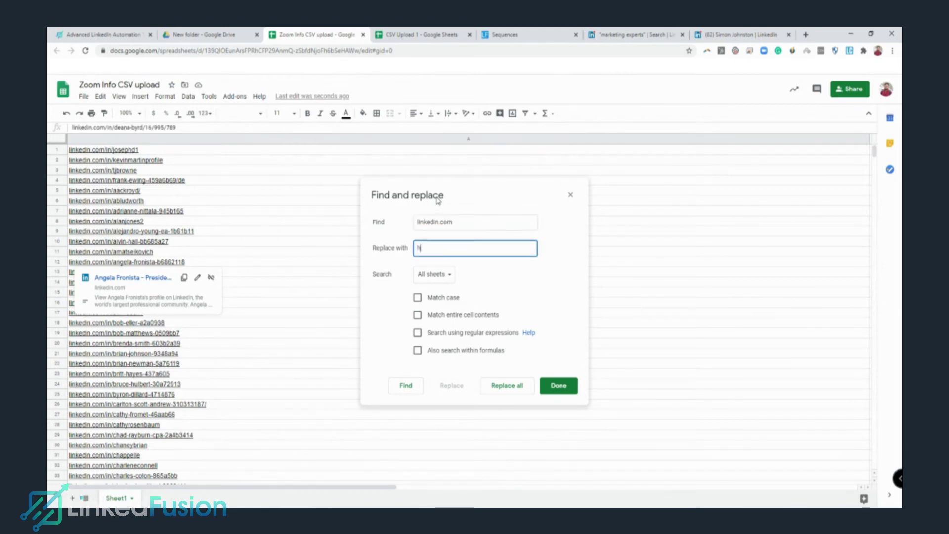
text(https://www.linkedin.com)
click(501, 390)
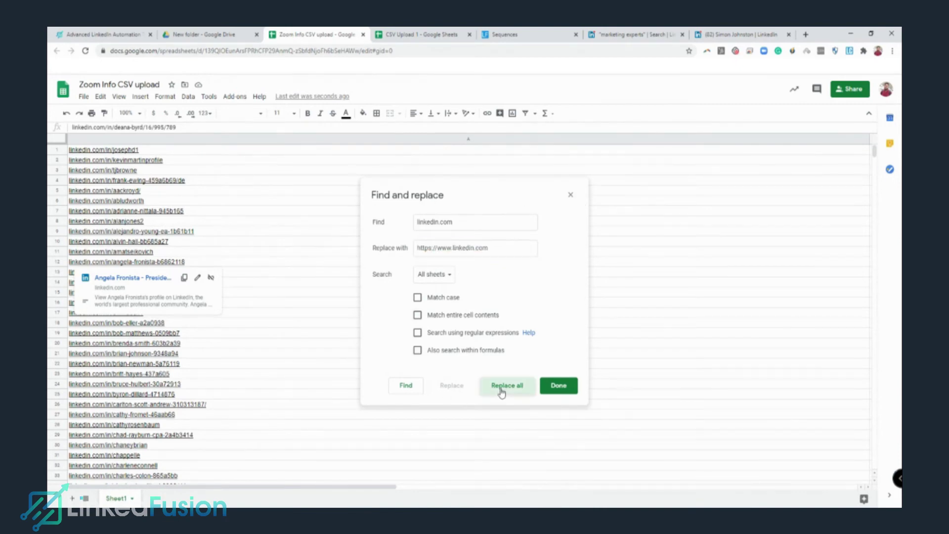
Step: Close Find and replace and scroll column A to verify the full URLs, returning to the top
click(559, 386)
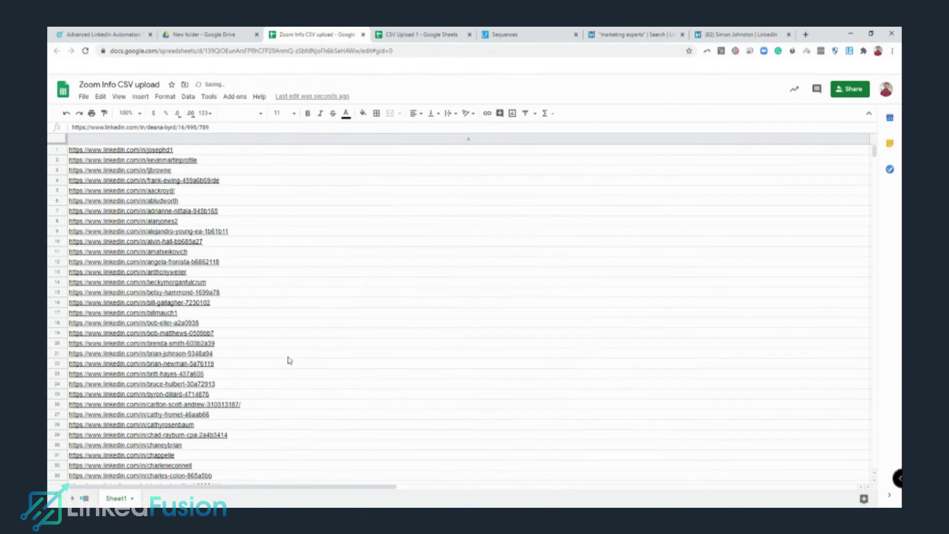
scroll(101, 294, down, 2)
scroll(101, 294, down, 20)
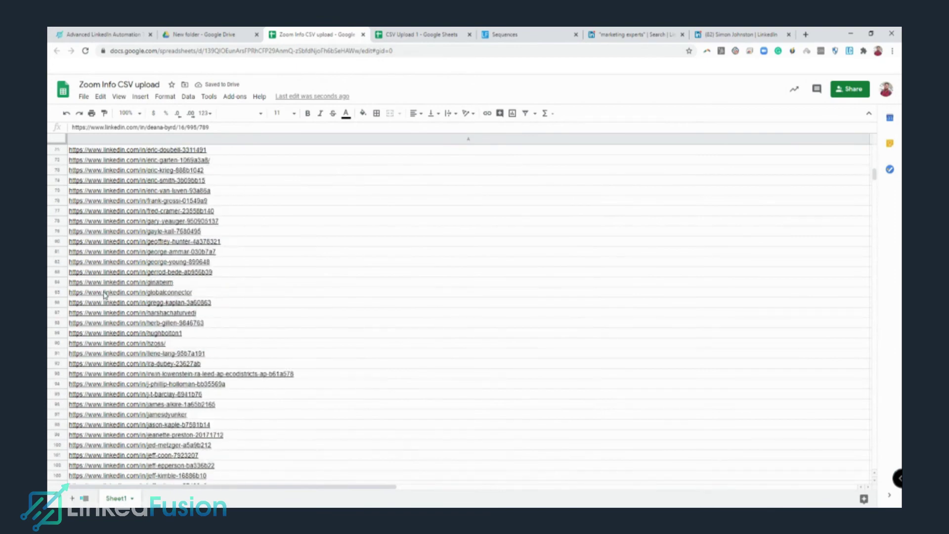
scroll(106, 293, down, 20)
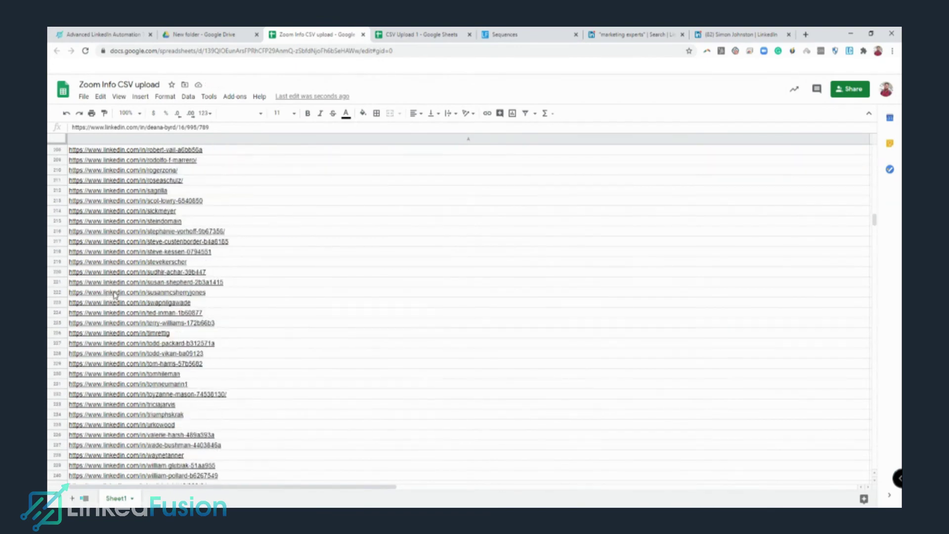
scroll(112, 293, down, 20)
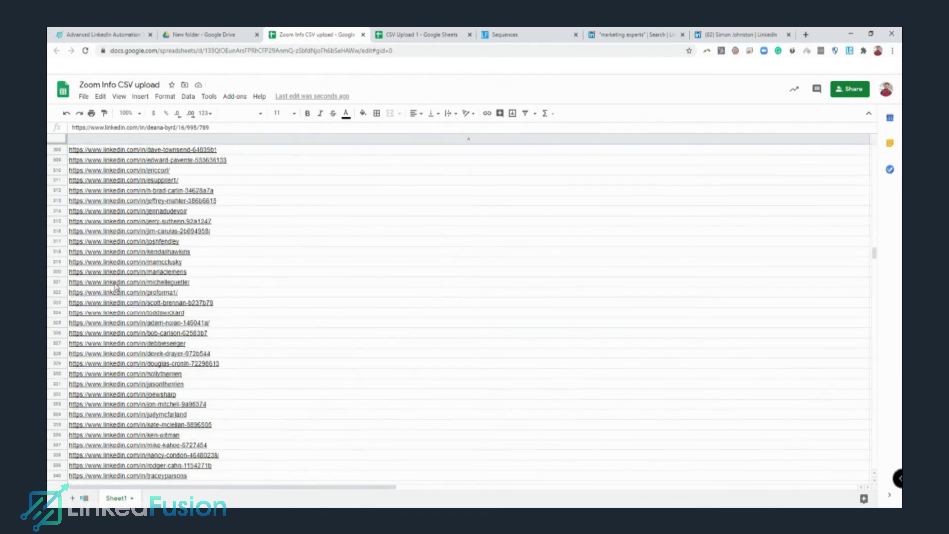
scroll(114, 286, up, 20)
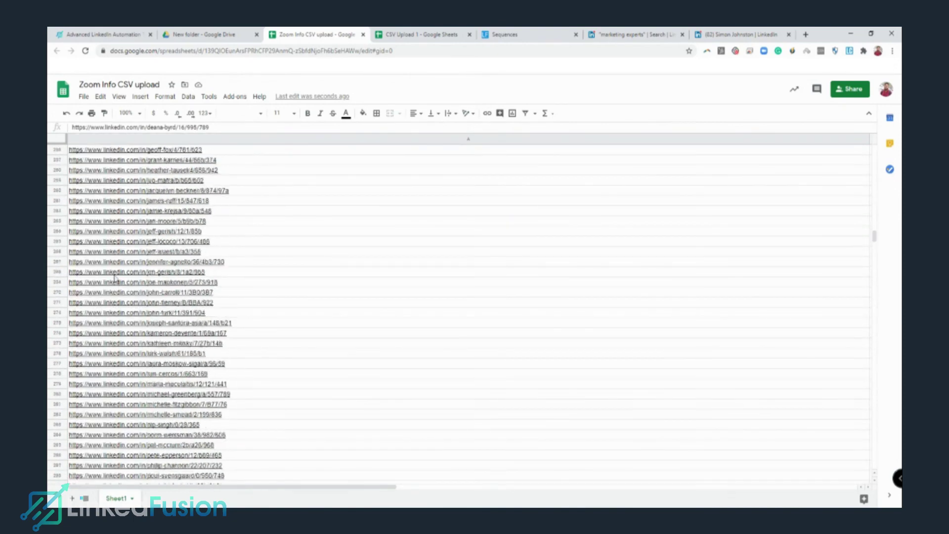
scroll(868, 223, up, 20)
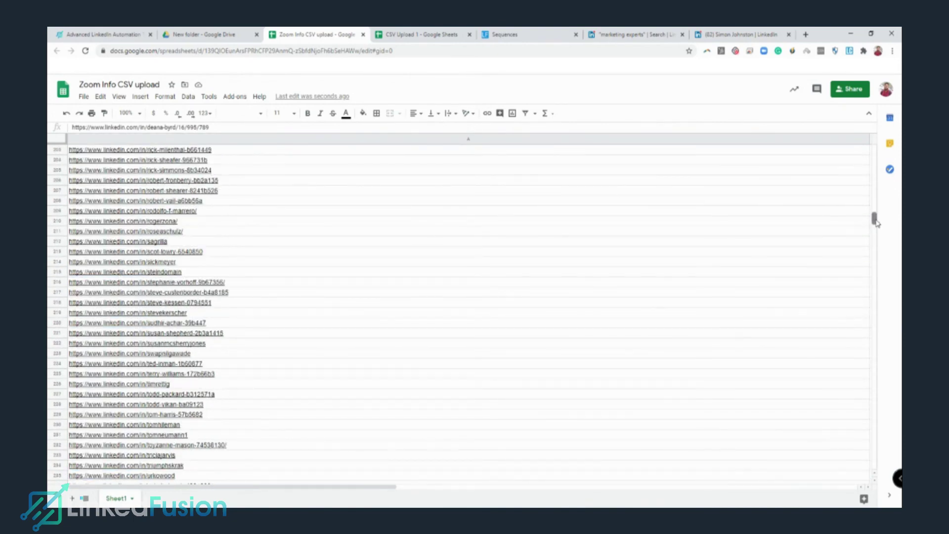
Step: Download the current sheet as a Comma-separated values (.csv) file and switch to the LinkedFusion Sequences tab
click(84, 98)
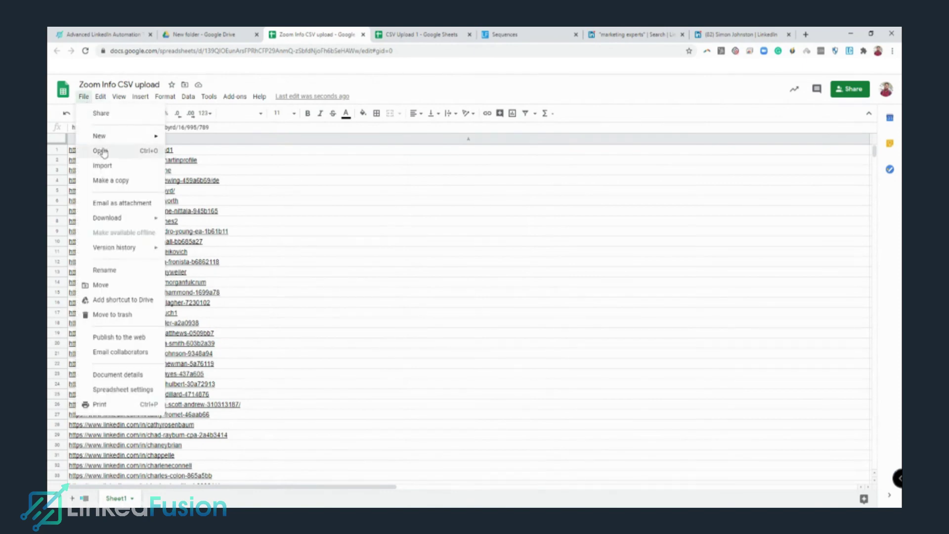
mouse_move(127, 226)
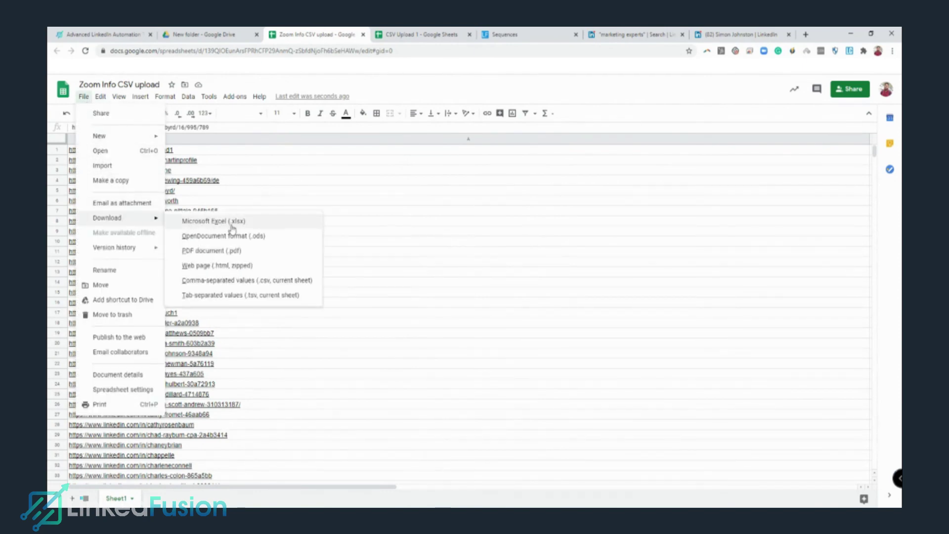
click(277, 281)
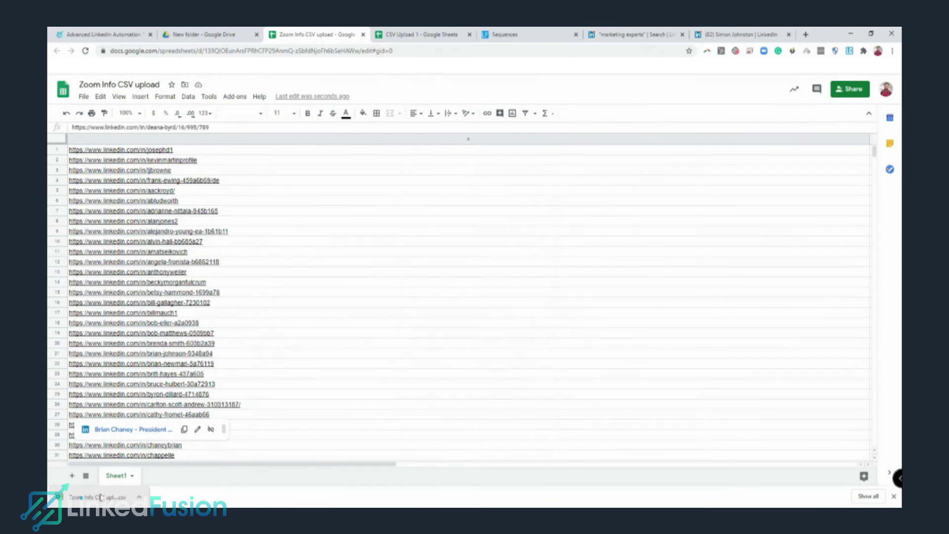
click(540, 36)
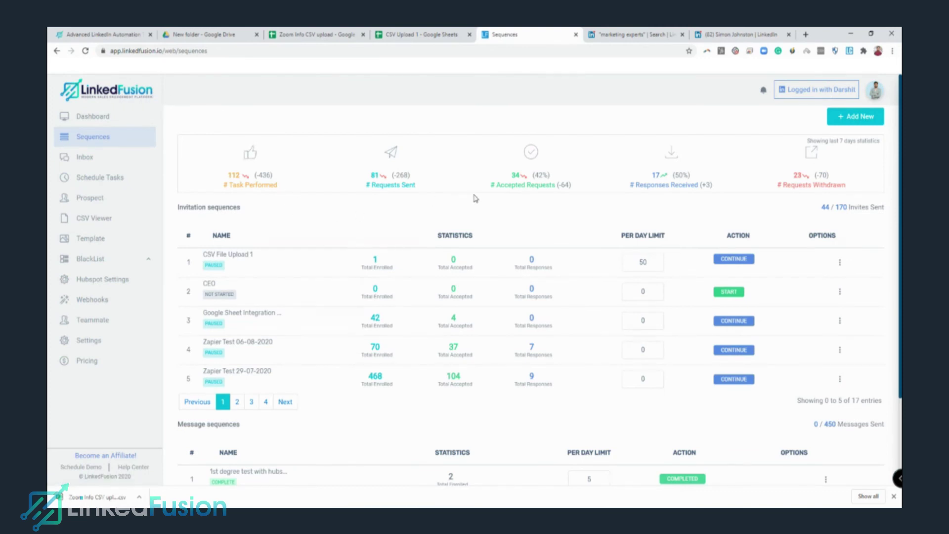
Step: Create a new invitation sequence named 'Zoom Info CSV upload' with Full Day working hours
click(860, 118)
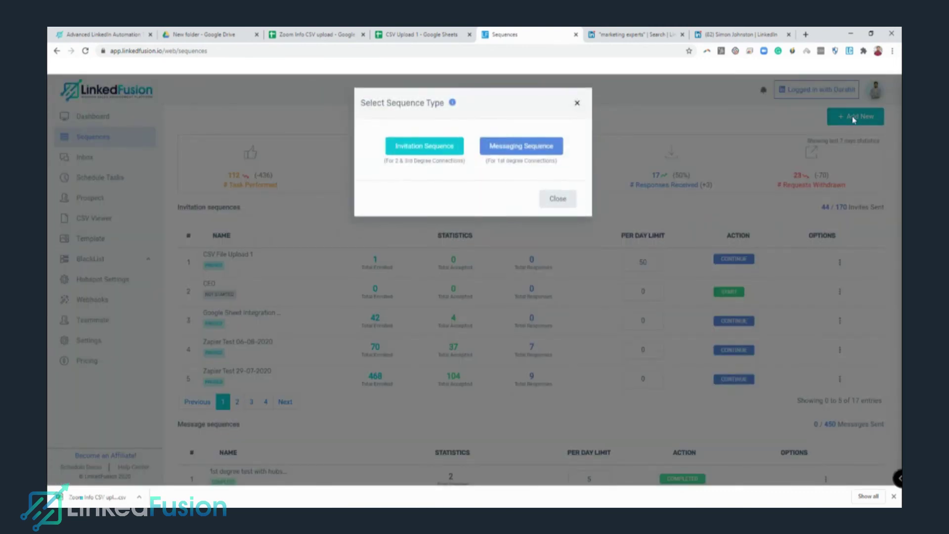
click(429, 150)
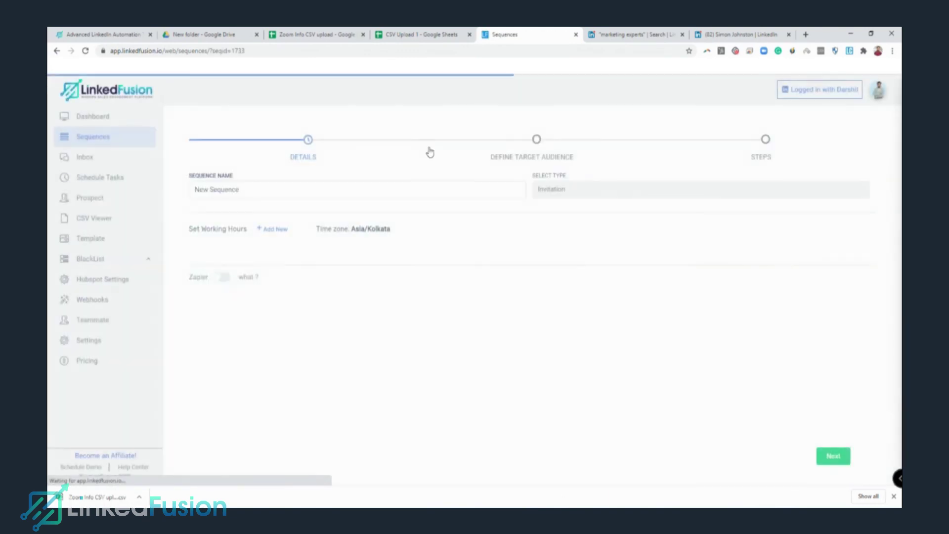
click(193, 245)
triple_click(256, 190)
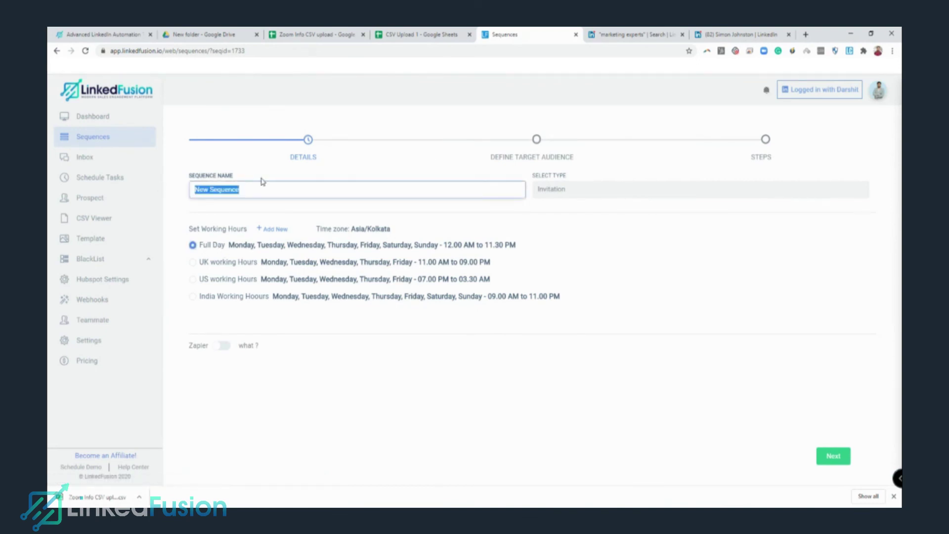
text(Zoom I)
text(nfo)
text( CS)
key(BackSpace)
text(SV upload)
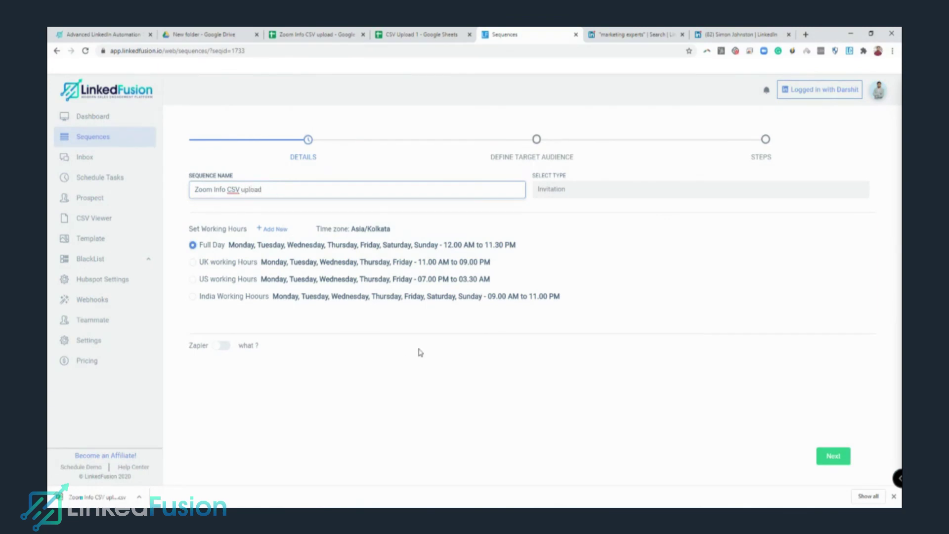
Step: Upload the downloaded Sheet1 CSV as the sequence's audience and continue to Steps
click(840, 463)
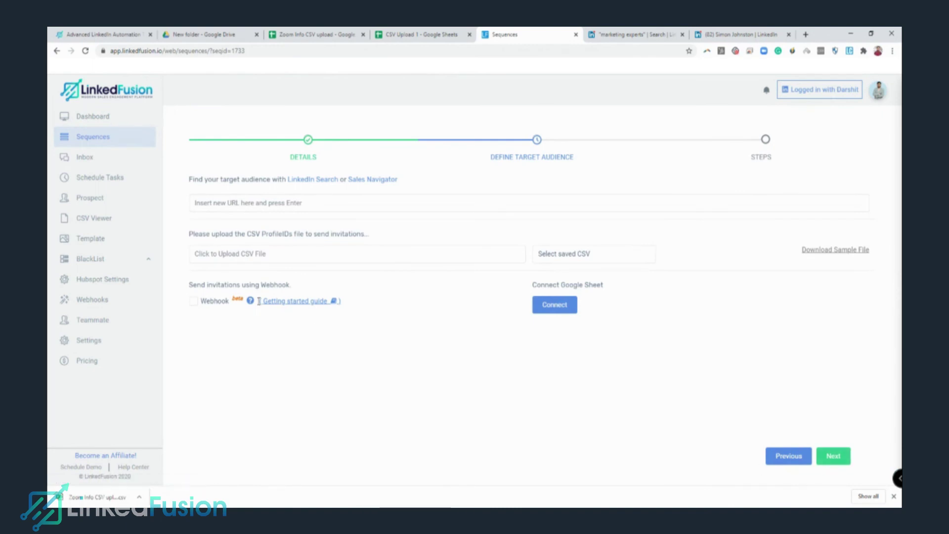
click(287, 254)
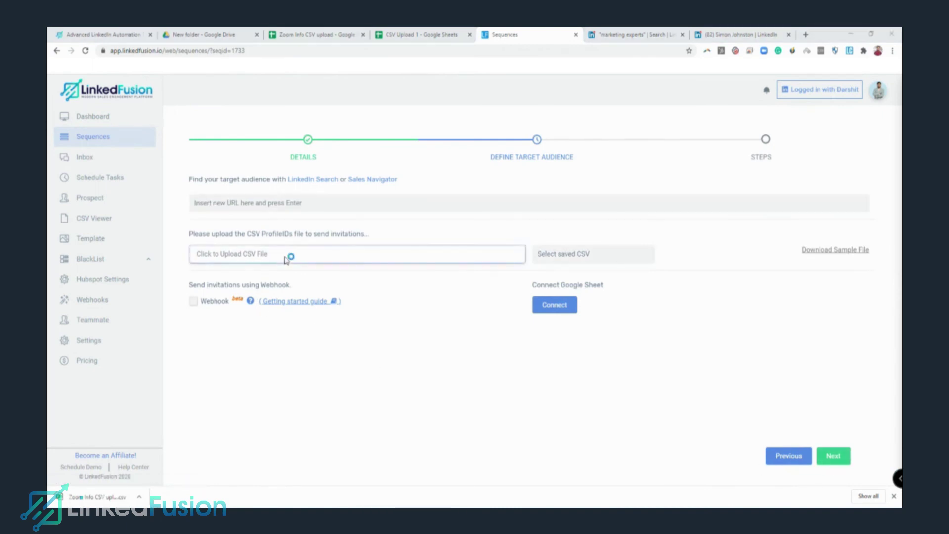
click(309, 192)
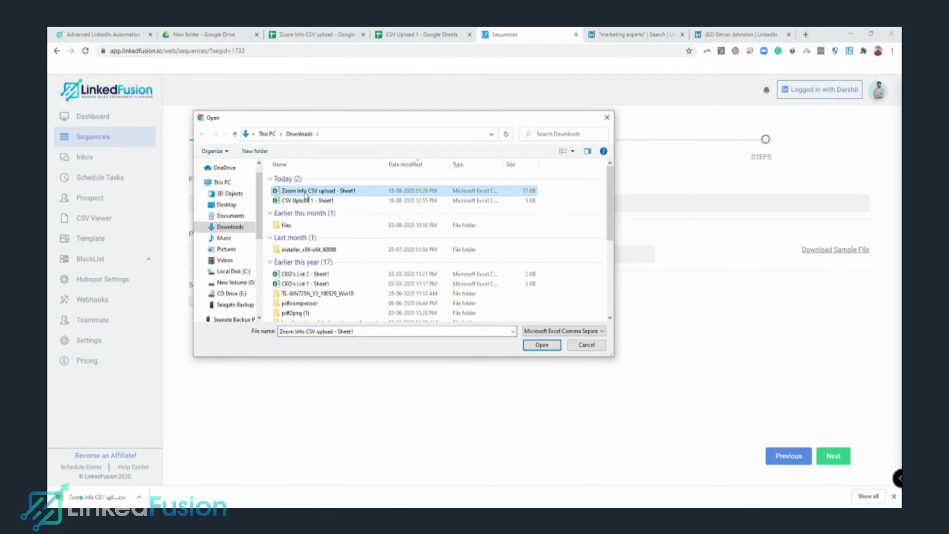
click(542, 345)
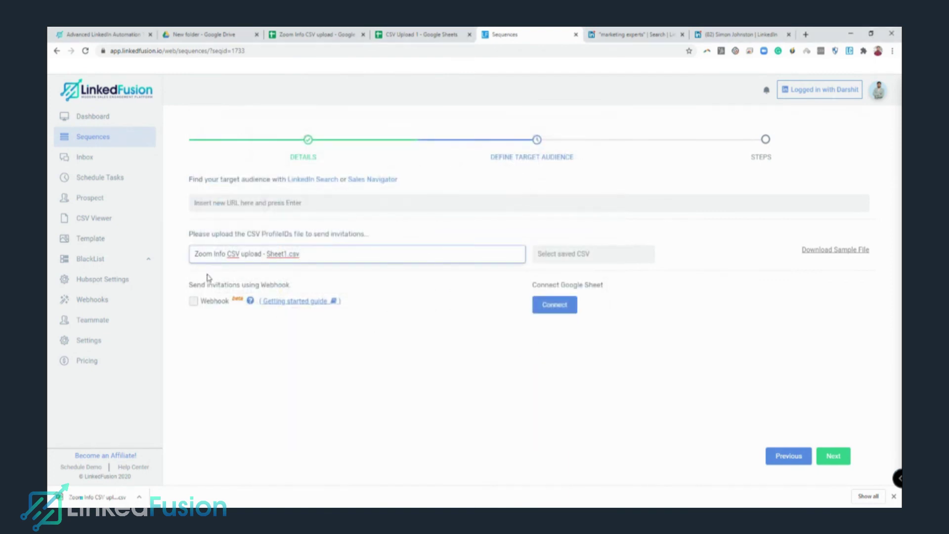
click(834, 457)
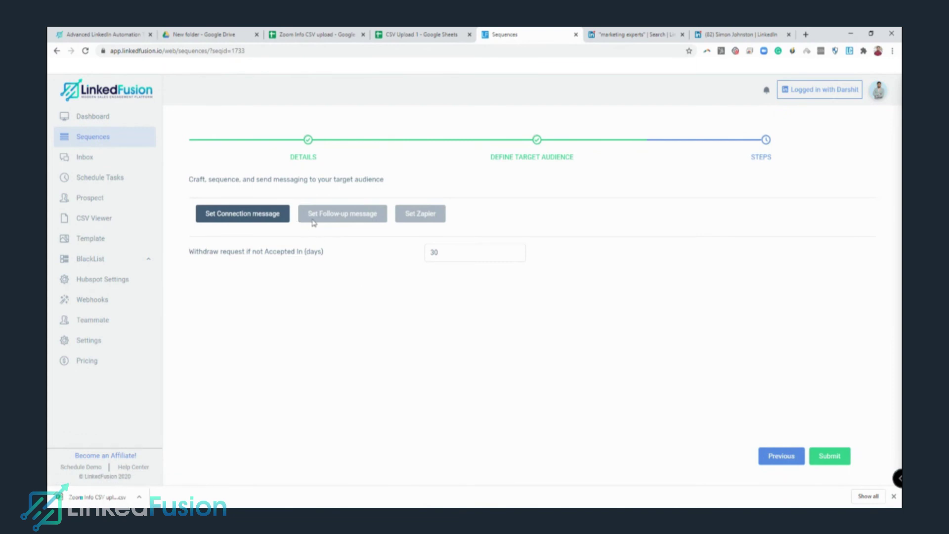
Step: Add a connection request message using the Invitation Marketing template
click(259, 222)
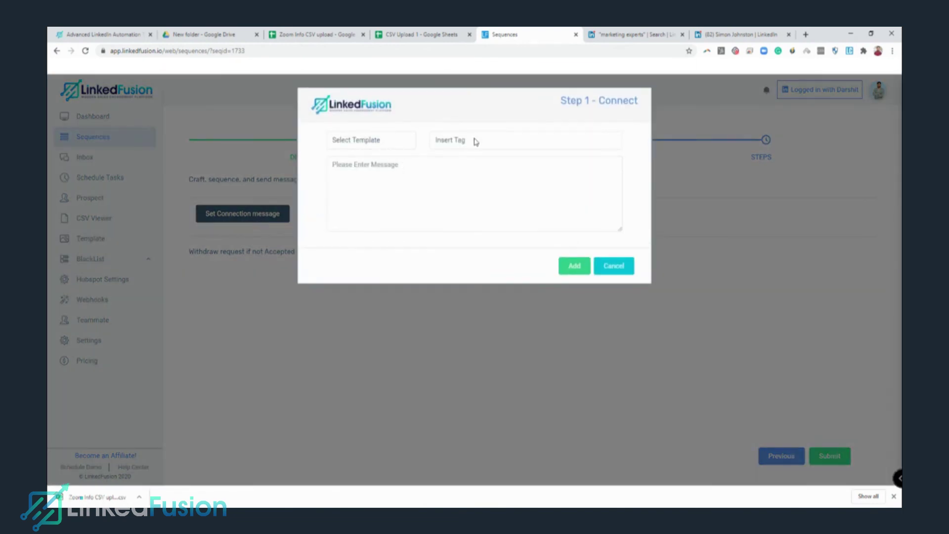
click(394, 143)
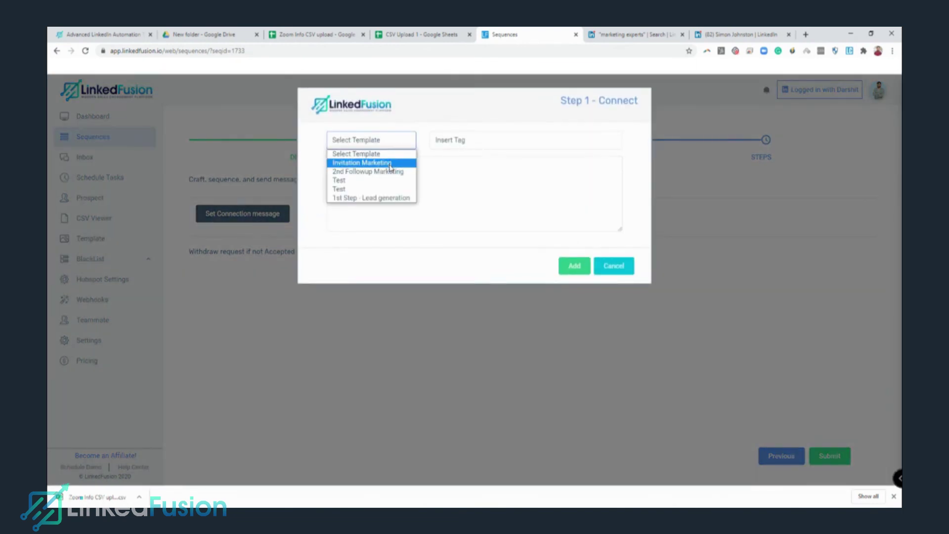
click(389, 165)
click(584, 270)
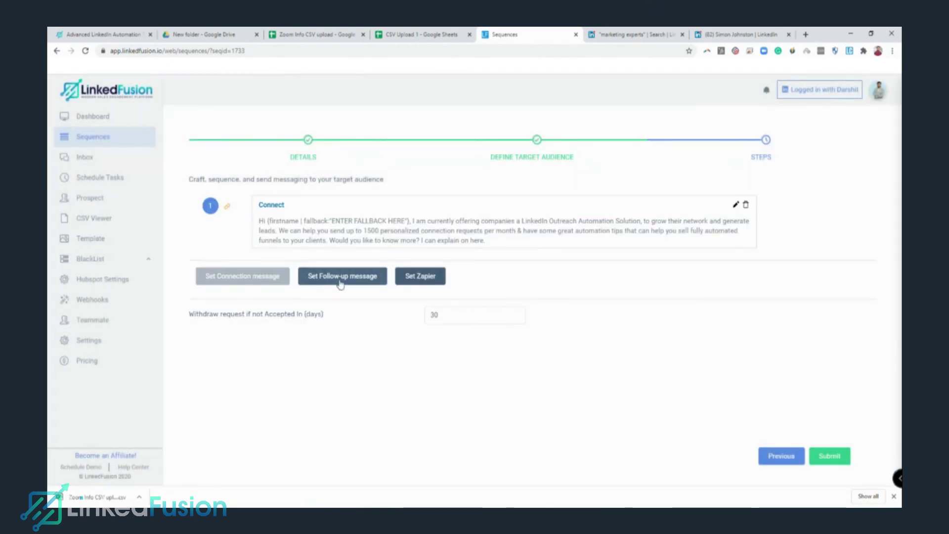
Step: Add a follow-up message using the 2nd Followup Marketing template
click(340, 284)
click(366, 148)
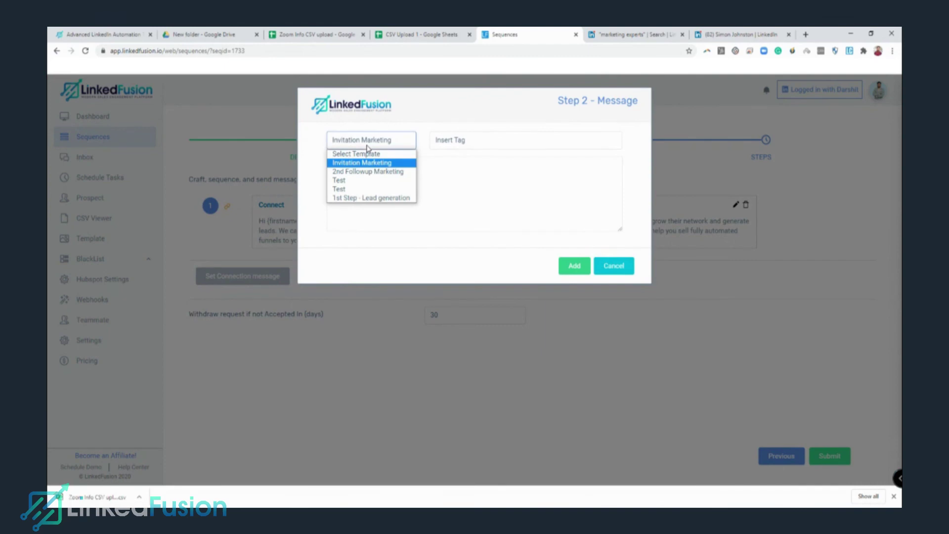
click(376, 171)
click(574, 266)
Step: Set the follow-up wait to 0 days 10 minutes, withdrawal to 7 days, and submit the sequence
double_click(364, 270)
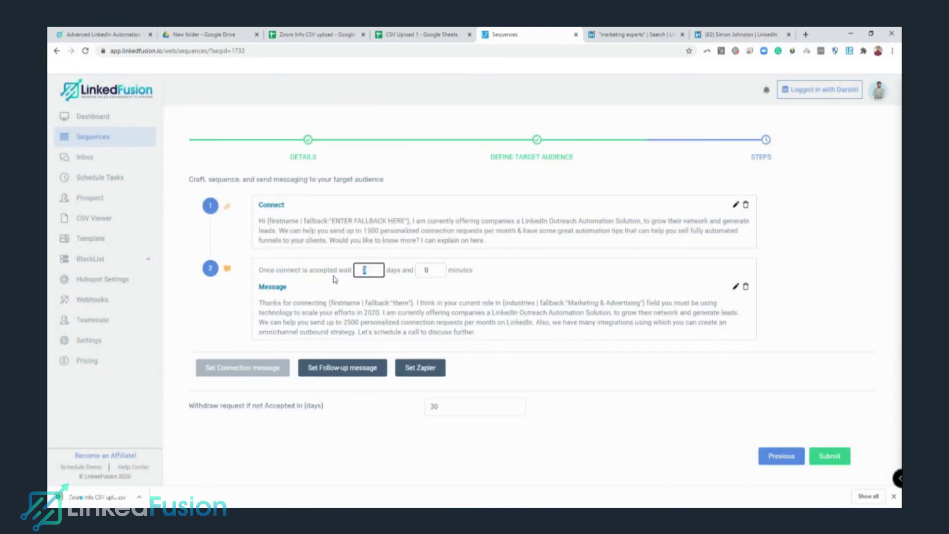
key(Tab)
text(1)
text(0)
double_click(437, 406)
text(7)
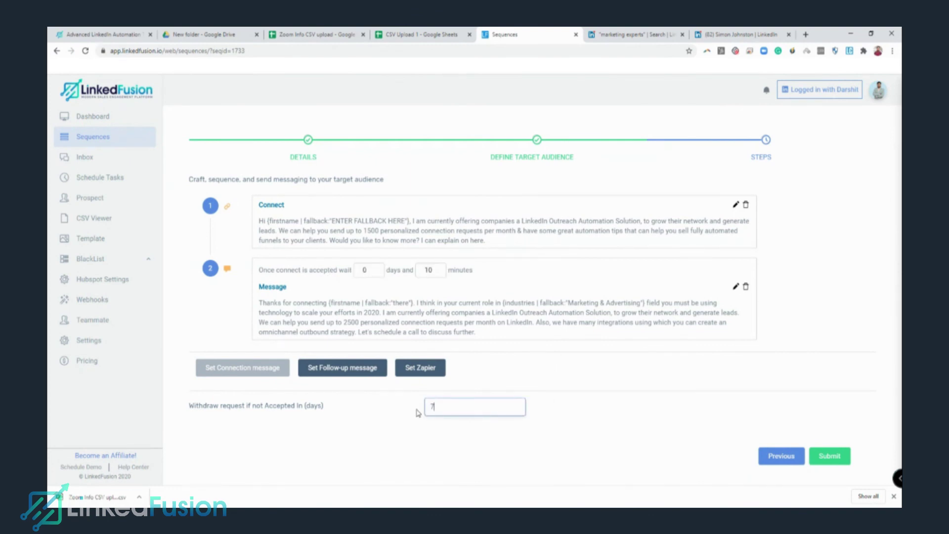
click(534, 417)
click(842, 465)
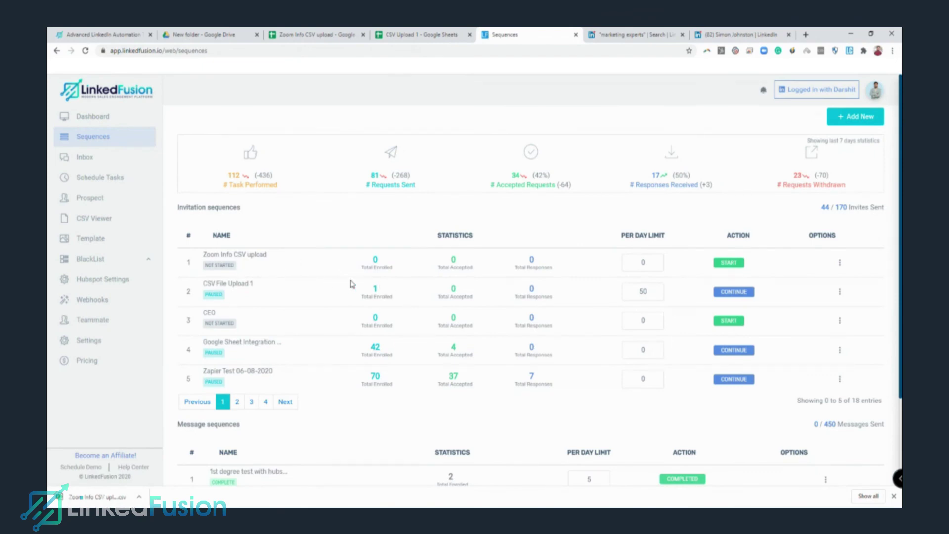
Step: Set the Zoom Info CSV upload sequence's per-day limit to 50 and start it
double_click(644, 263)
text(50)
click(691, 280)
click(722, 266)
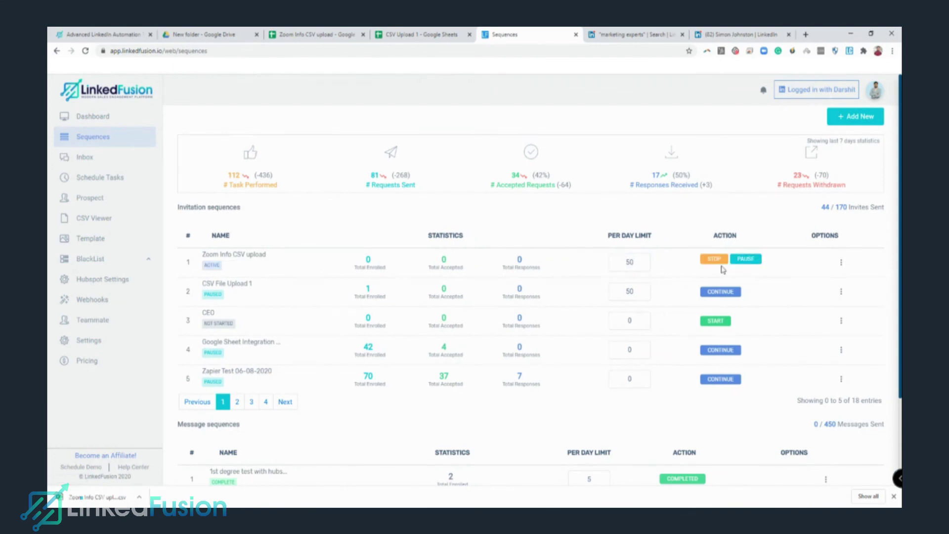